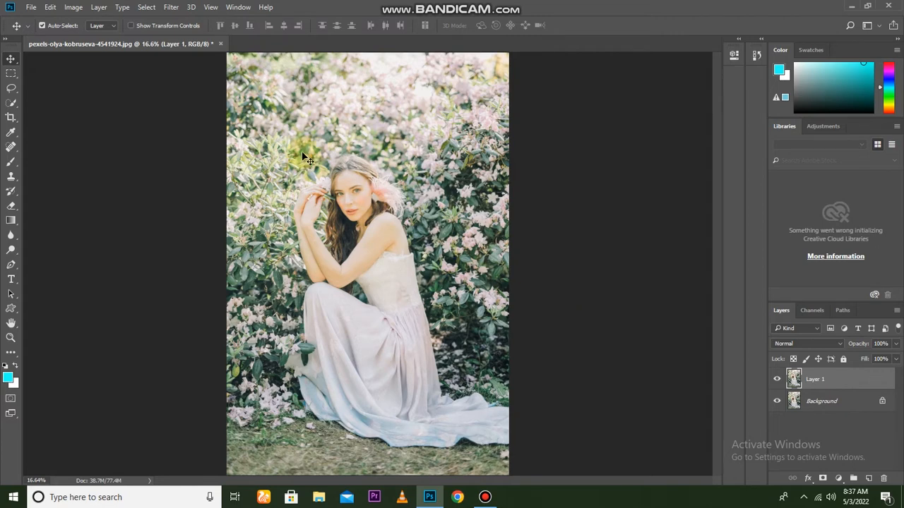
Step: Apply the HSB/HSL filter to Layer 1 with RGB input mode and HSB row order
click(171, 9)
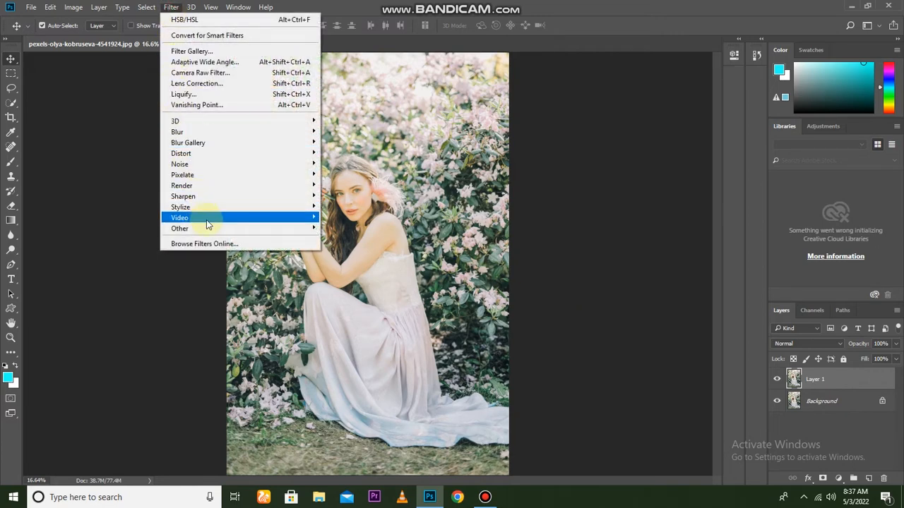
mouse_move(226, 230)
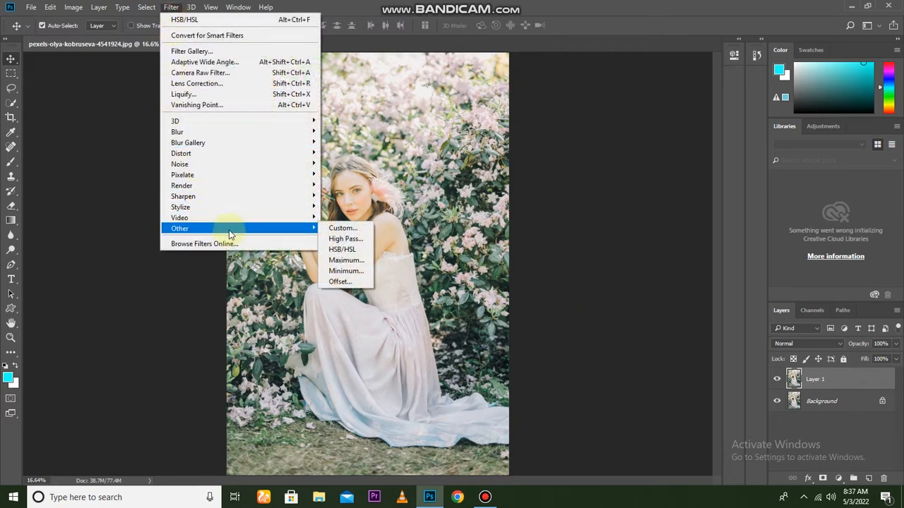
click(346, 253)
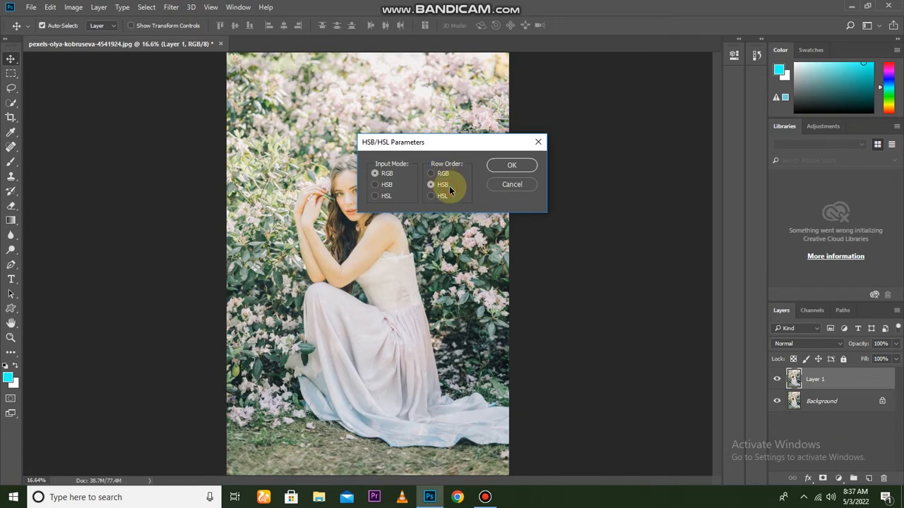
click(511, 165)
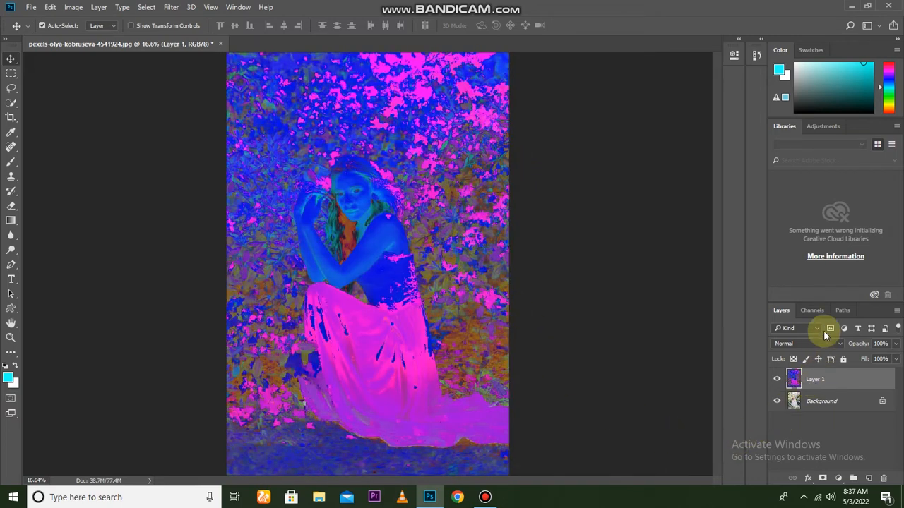
Step: Load the Red channel as a selection and restore the composite RGB view
click(822, 312)
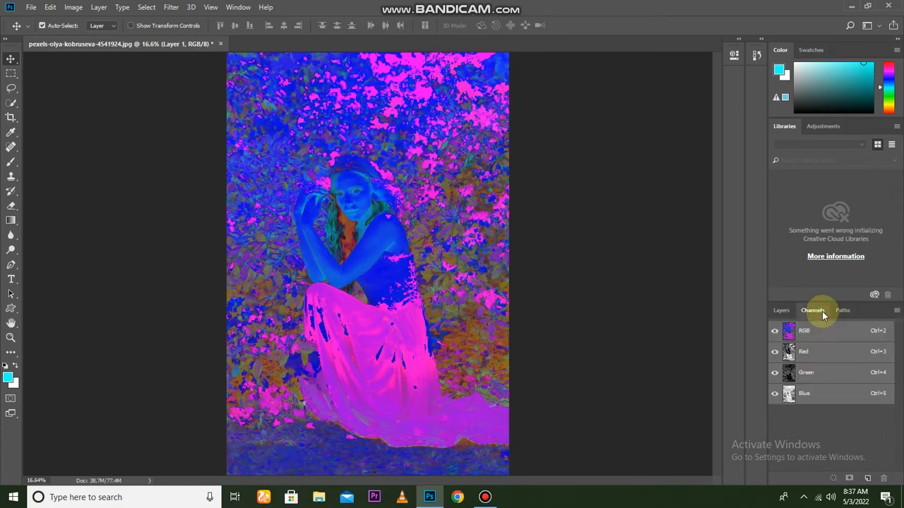
click(810, 358)
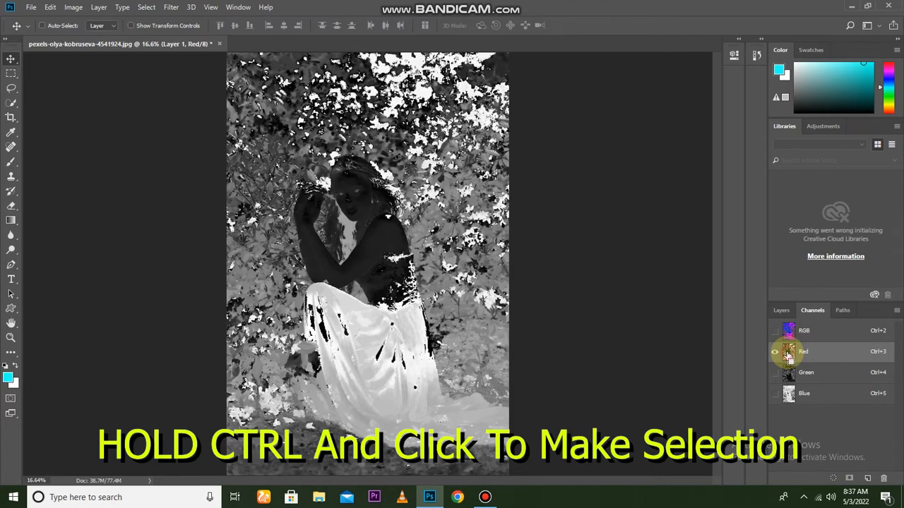
ctrl+click(788, 356)
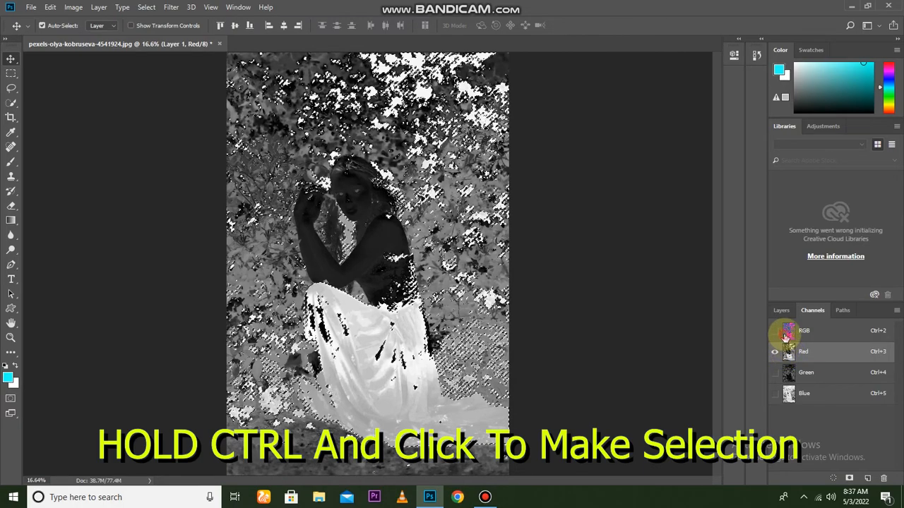
click(785, 336)
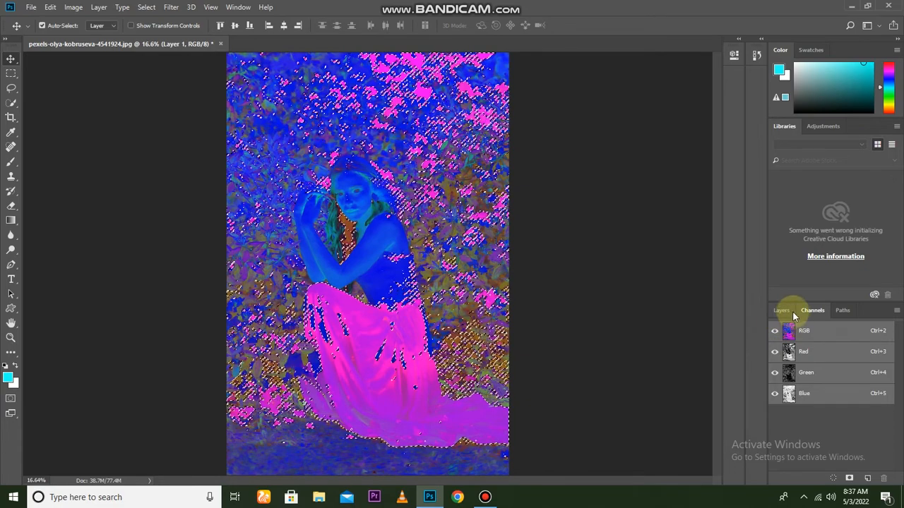
Step: Delete Layer 1 and add a Hue/Saturation adjustment layer above the Background, masked by the active selection
click(790, 311)
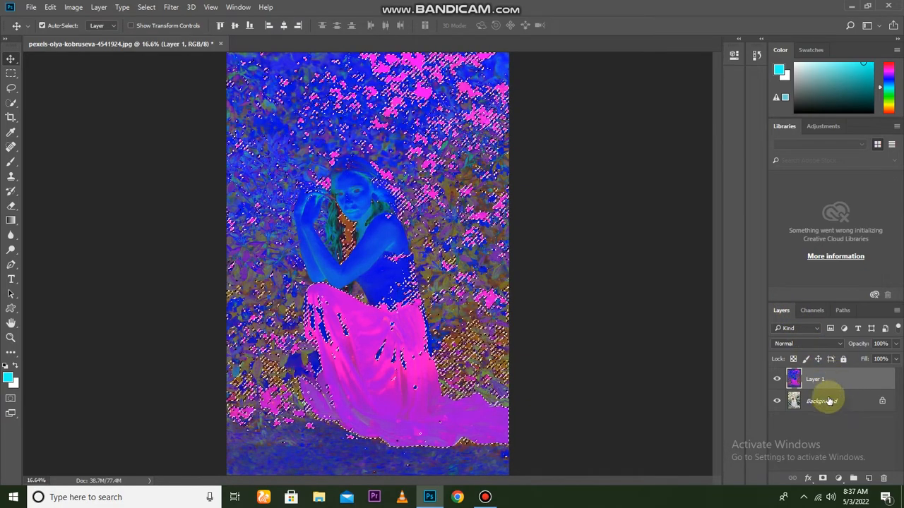
drag(864, 378, 883, 479)
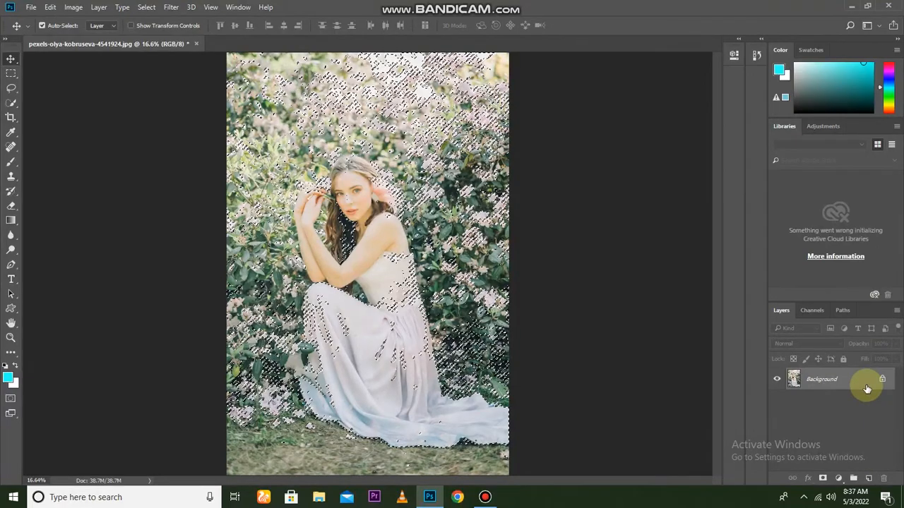
click(839, 478)
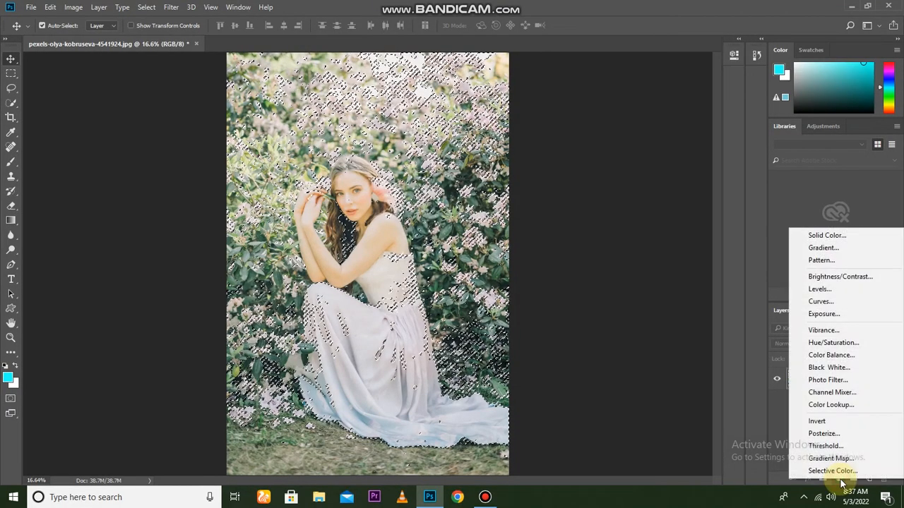
click(834, 342)
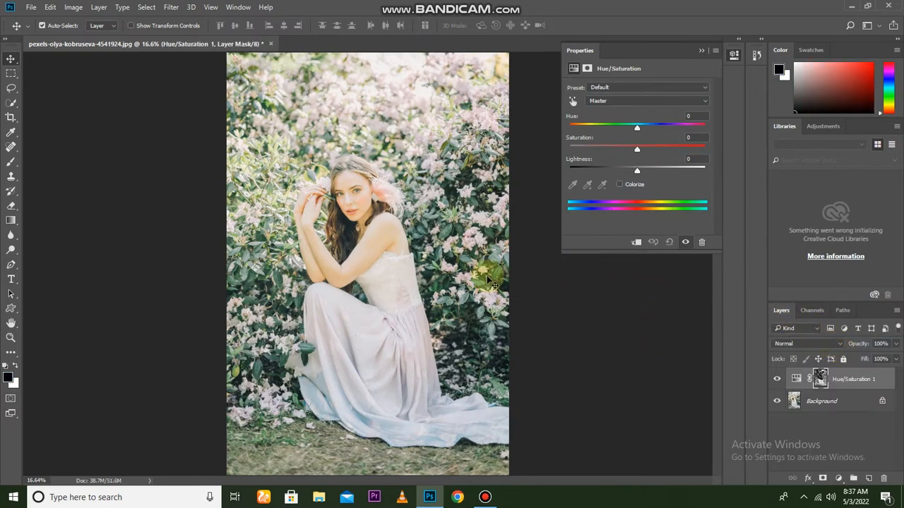
Step: Set the Hue/Saturation adjustment's saturation to +71 and compare the photo with and without it
scroll(338, 240, up, 3)
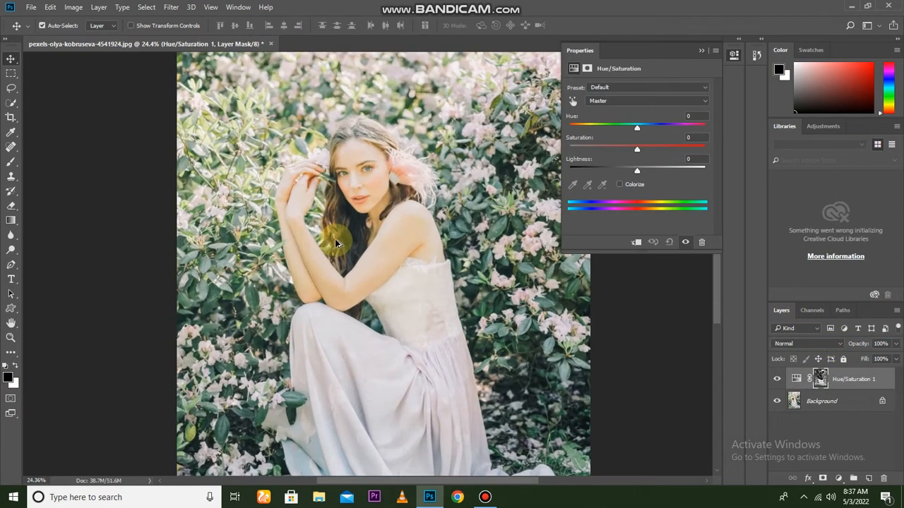
scroll(337, 240, up, 1)
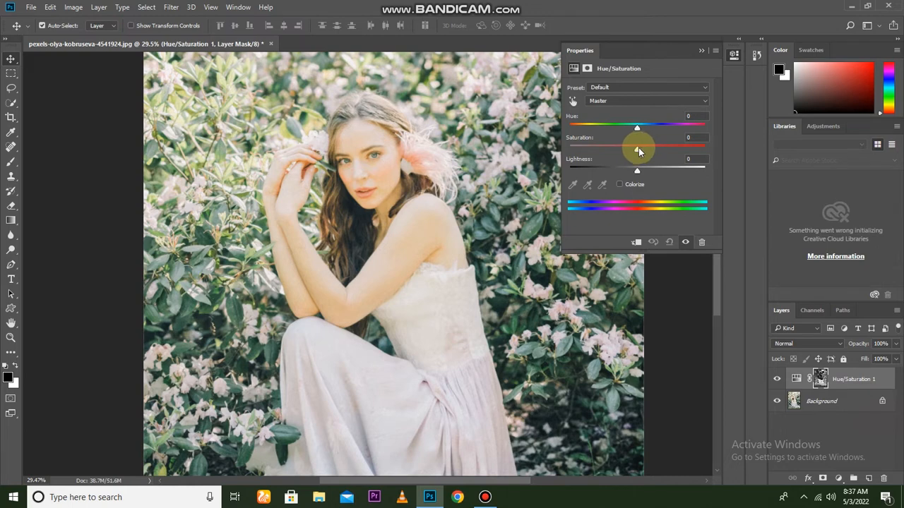
drag(638, 147, 641, 149)
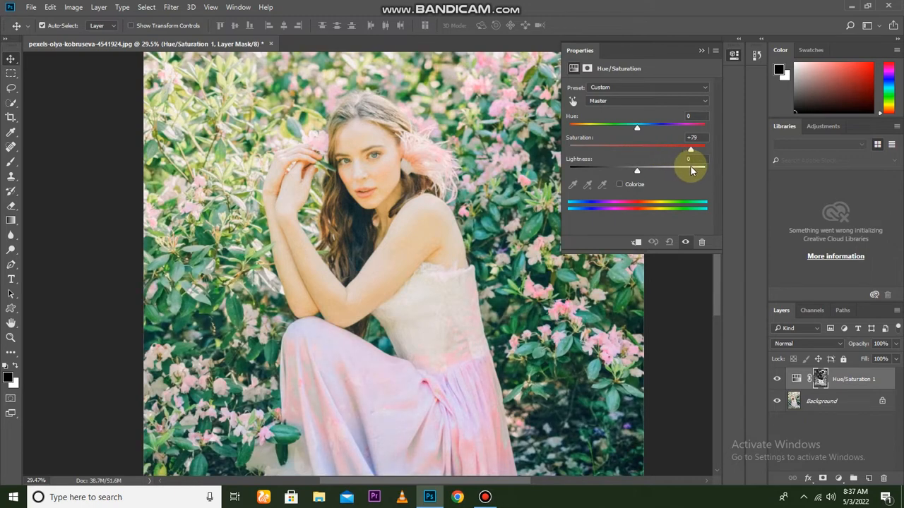
mouse_move(692, 170)
mouse_down()
mouse_move(672, 164)
mouse_move(686, 175)
mouse_move(686, 157)
mouse_up()
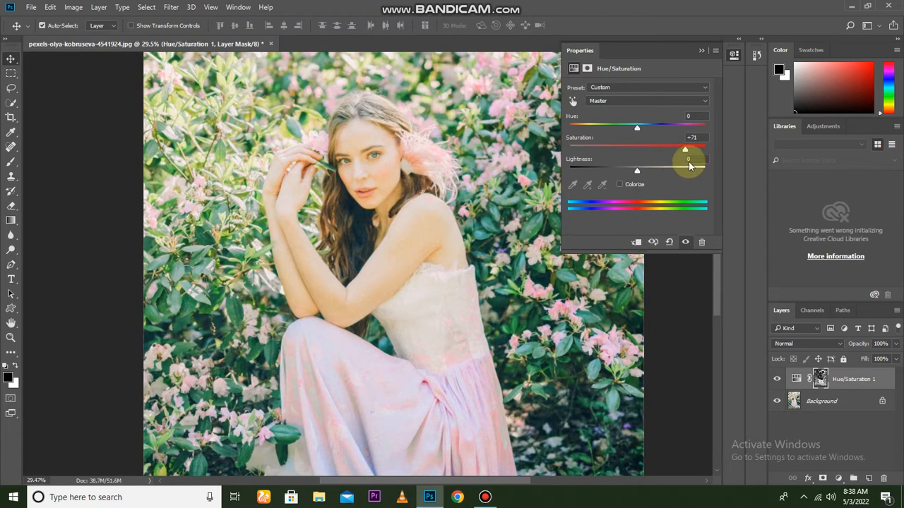
click(701, 53)
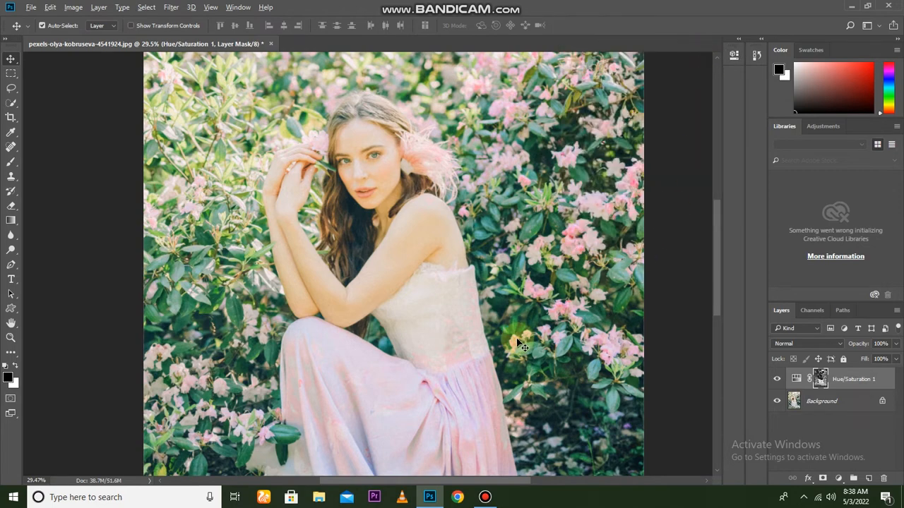
key(ctrl+0)
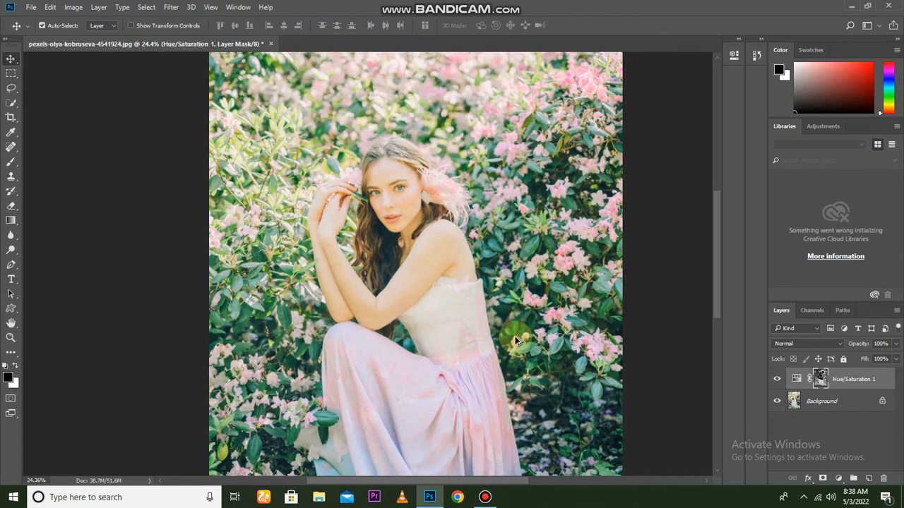
click(774, 379)
click(773, 379)
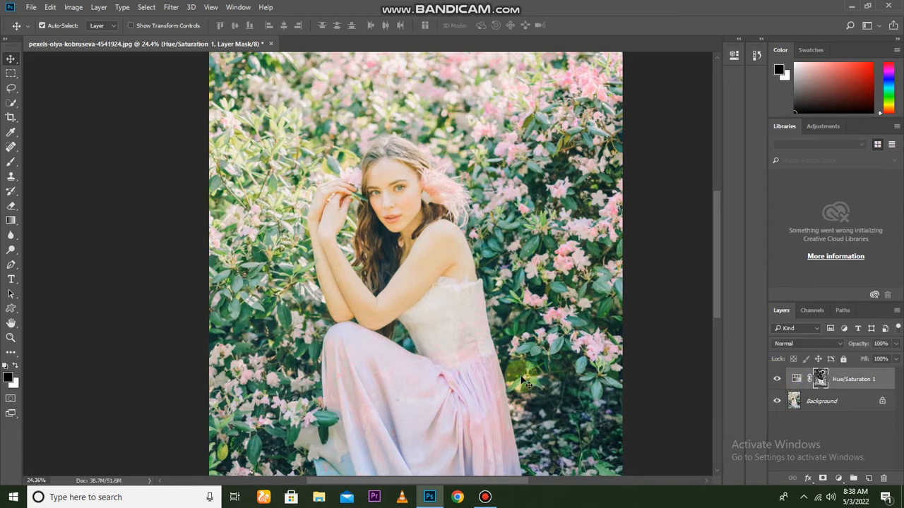
Step: Refine the Hue/Saturation layer's mask with a feather of 35 px
scroll(494, 375, up, 3)
scroll(435, 350, up, 2)
scroll(444, 348, down, 2)
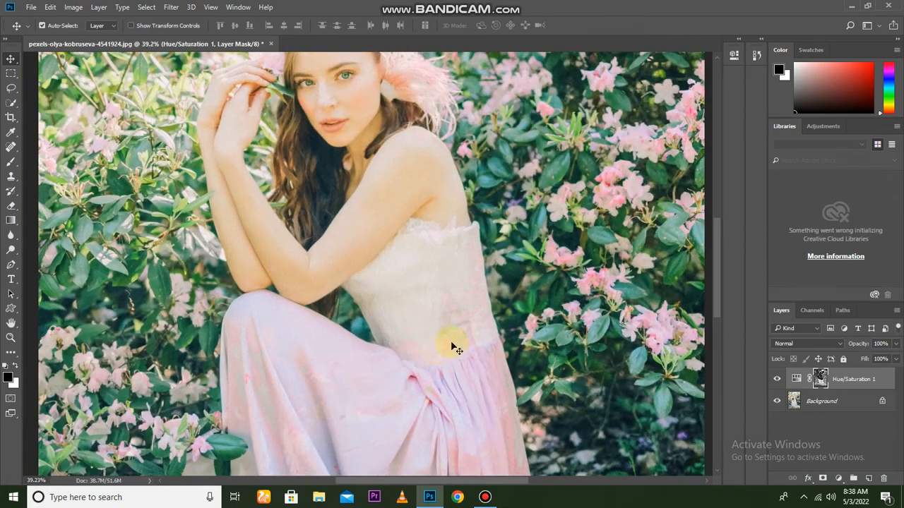
double_click(819, 378)
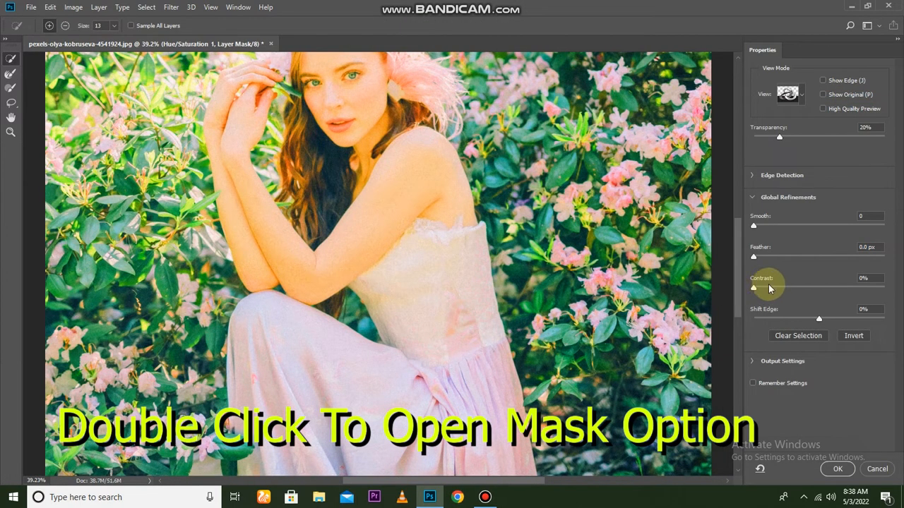
click(865, 247)
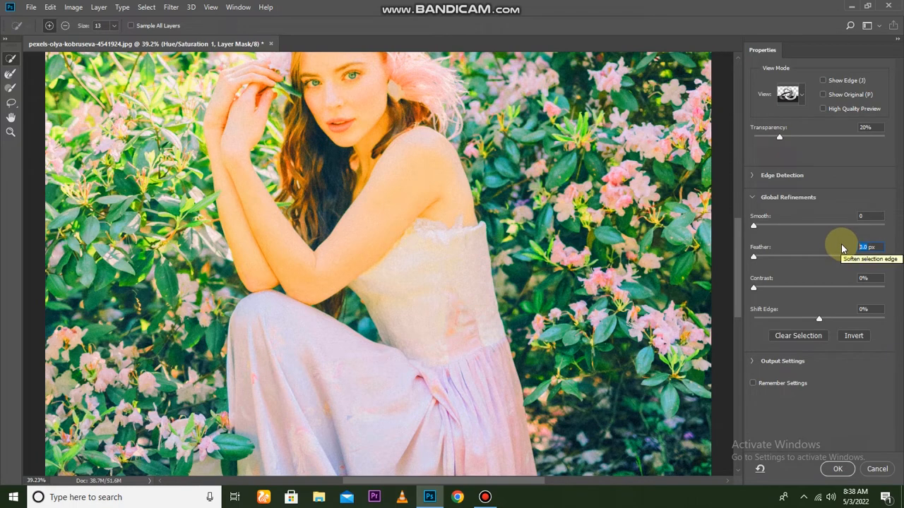
text(35)
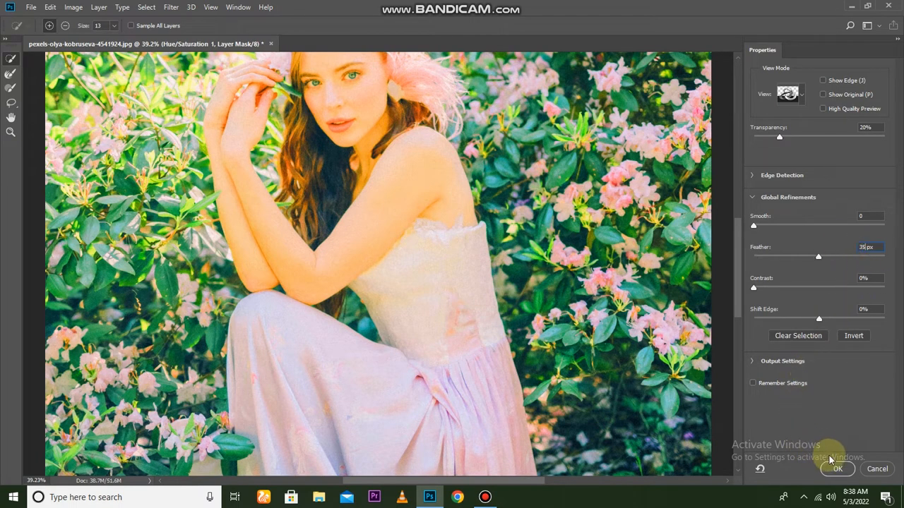
click(837, 469)
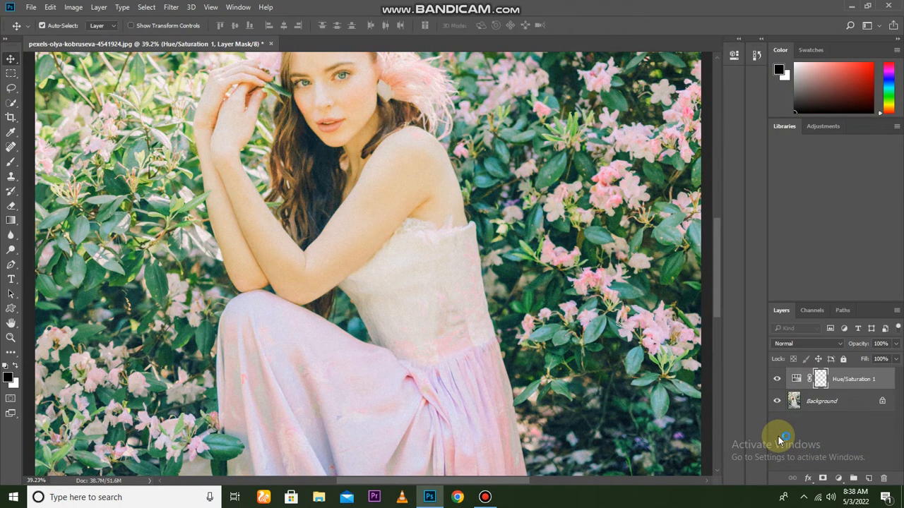
Step: Compare the photo with the Hue/Saturation layer hidden and shown, both close up and zoomed out
click(773, 380)
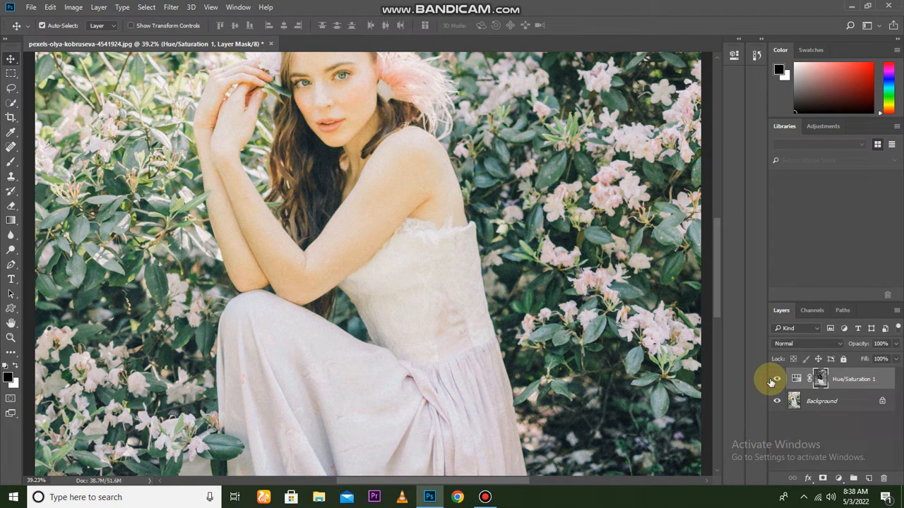
click(775, 380)
key(ctrl+0)
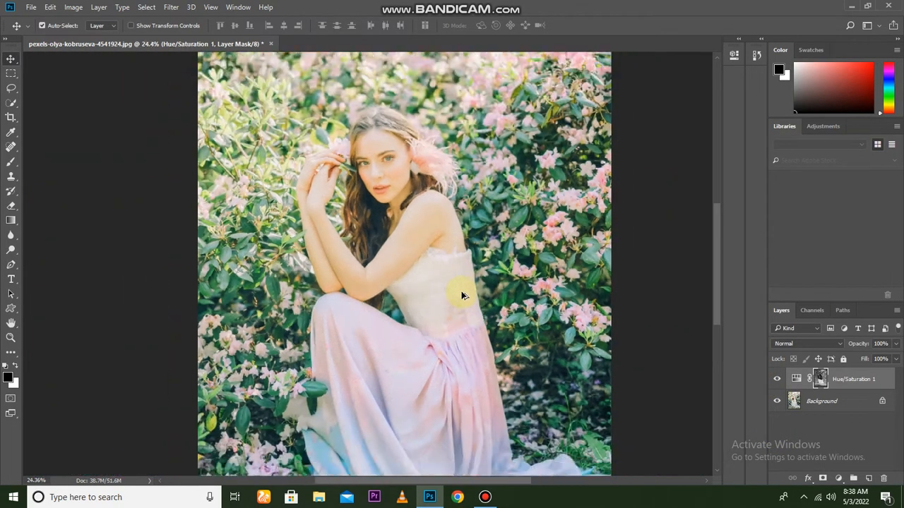
click(777, 380)
click(777, 379)
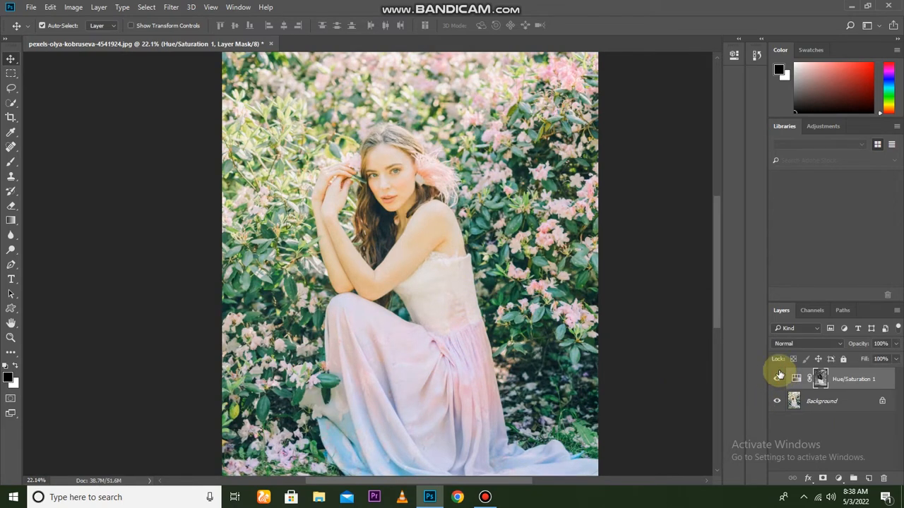
scroll(460, 293, down, 2)
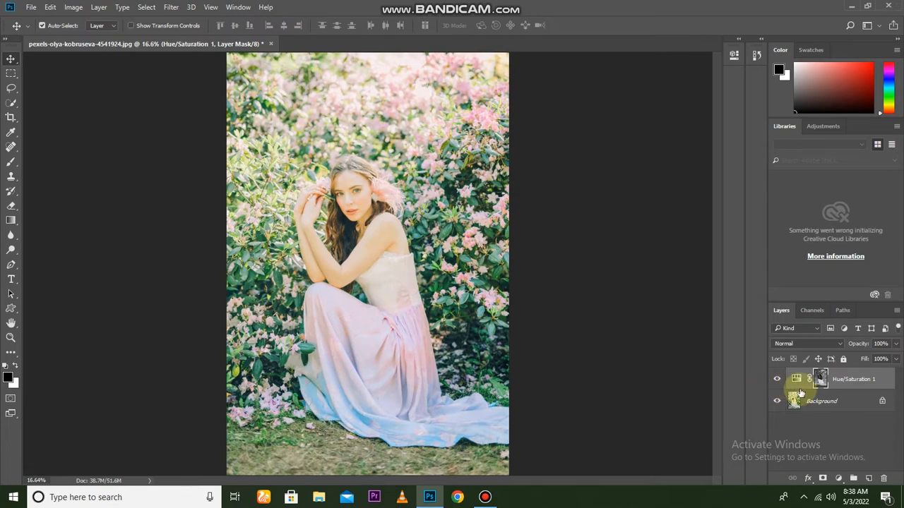
Step: Duplicate the Hue/Saturation layer and reset the copy's adjustments to their defaults
key(ctrl+j)
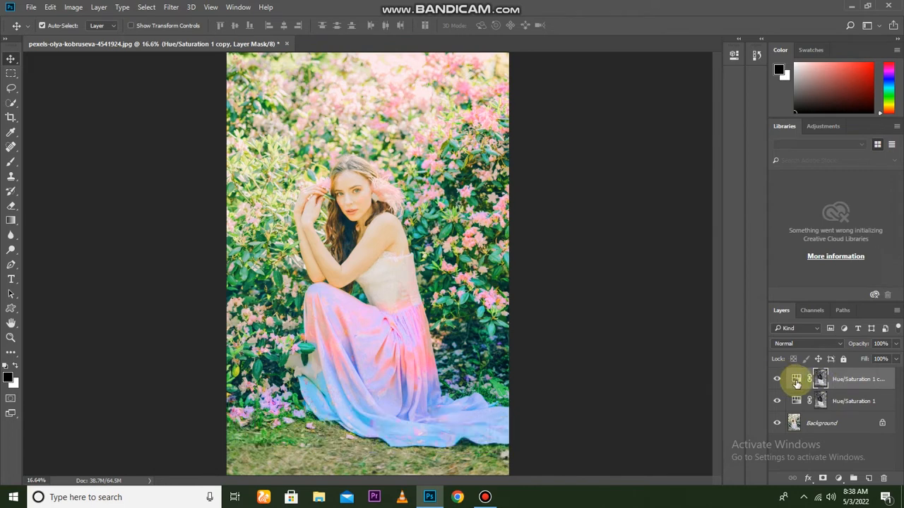
double_click(796, 381)
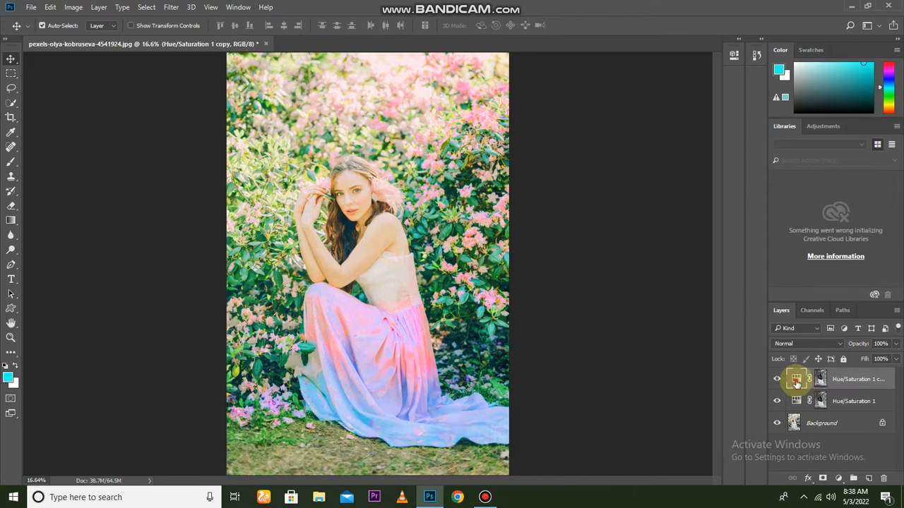
double_click(795, 382)
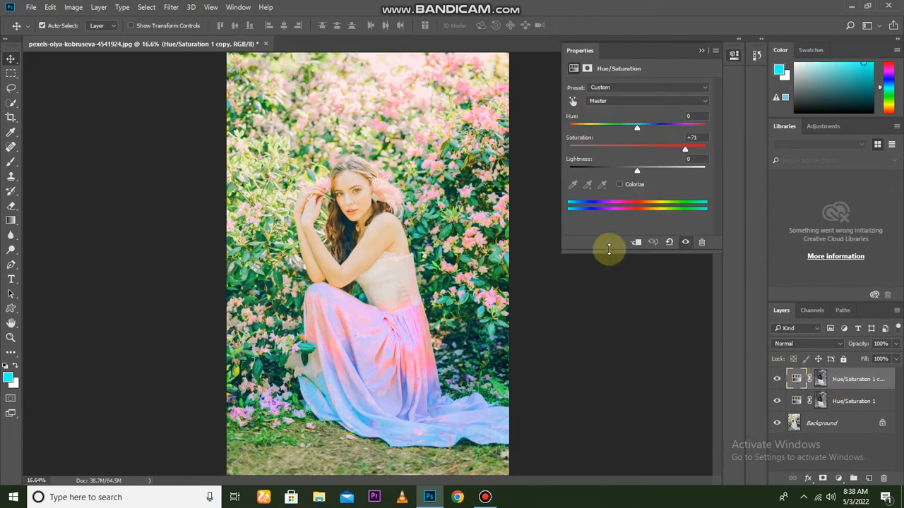
click(668, 242)
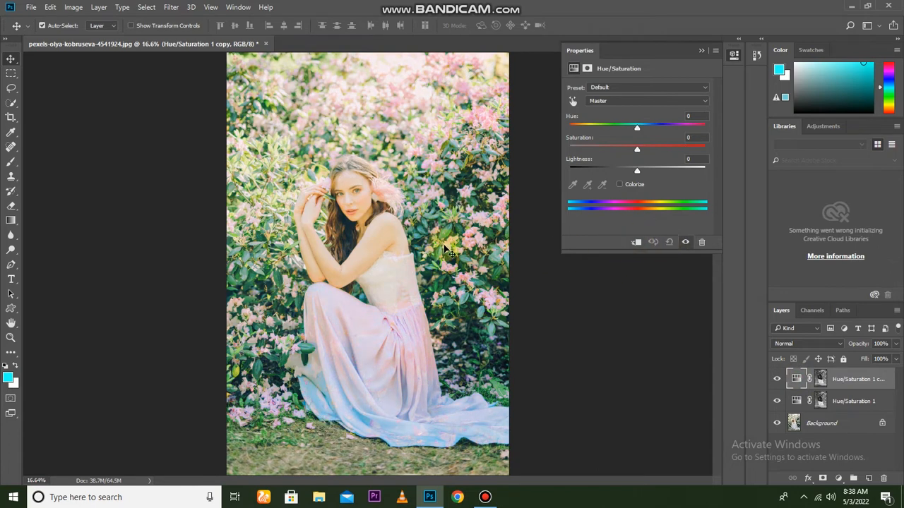
Step: Colorize the copied Hue/Saturation adjustment with hue 108 and saturation 40
scroll(443, 247, up, 2)
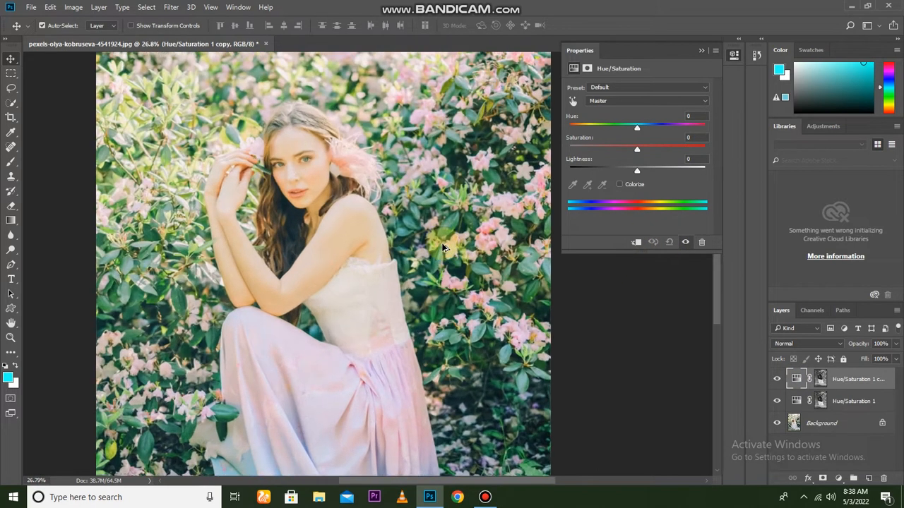
click(620, 186)
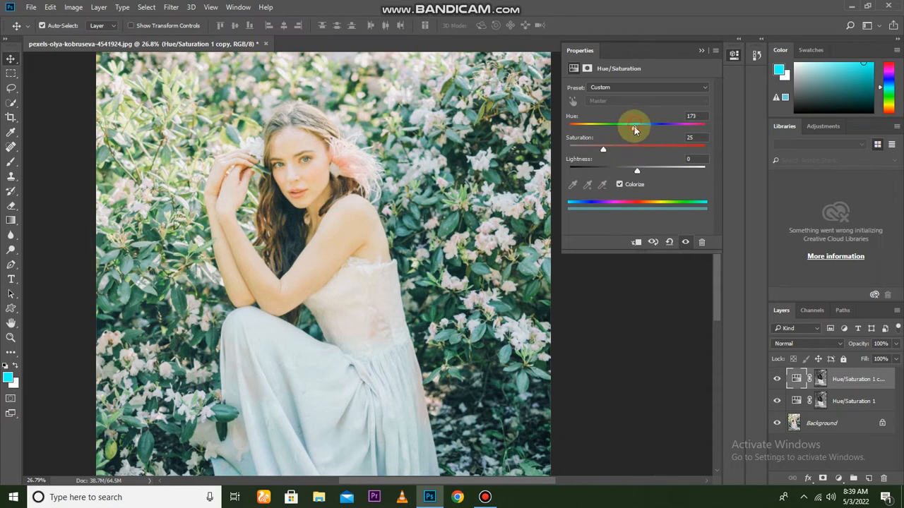
mouse_move(623, 139)
mouse_down()
mouse_move(571, 125)
mouse_move(600, 122)
mouse_move(613, 134)
mouse_up()
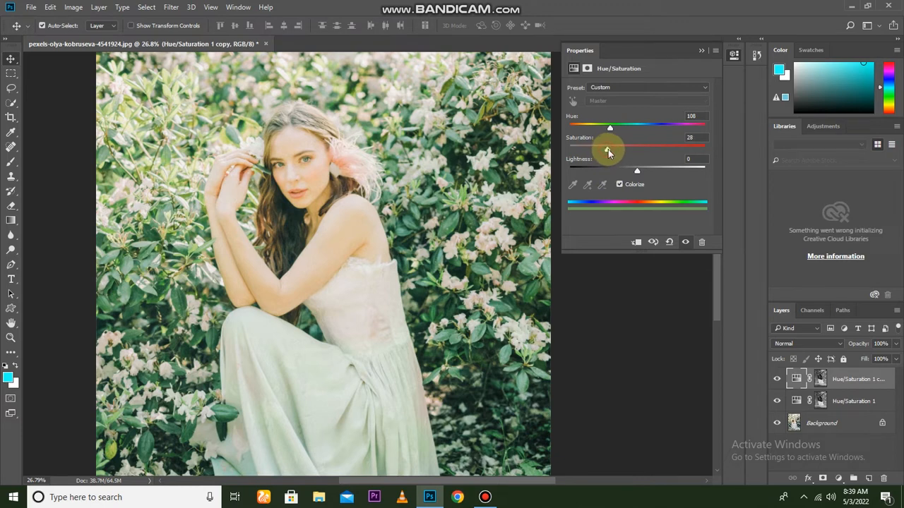
mouse_move(614, 154)
mouse_down()
mouse_move(643, 157)
mouse_move(577, 159)
mouse_move(624, 165)
mouse_up()
click(701, 51)
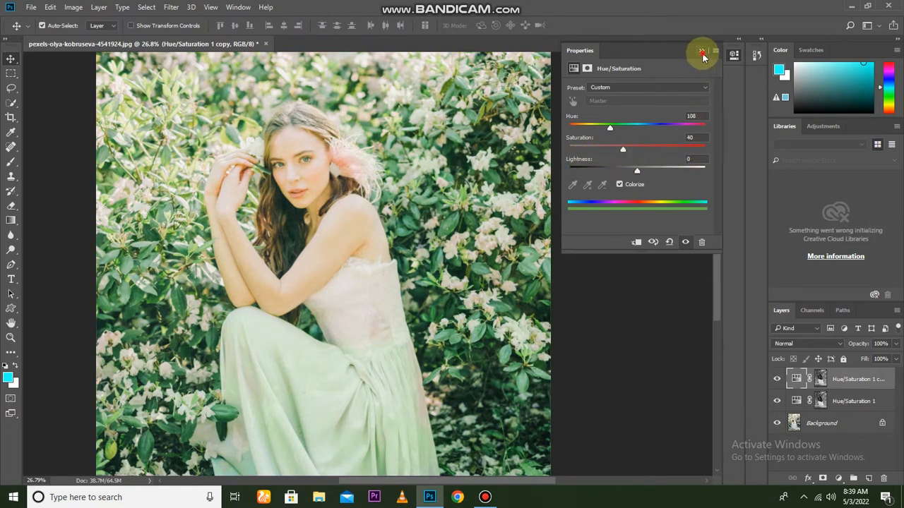
Step: Compare the photo with the green Hue/Saturation copy hidden and shown
click(777, 381)
click(776, 381)
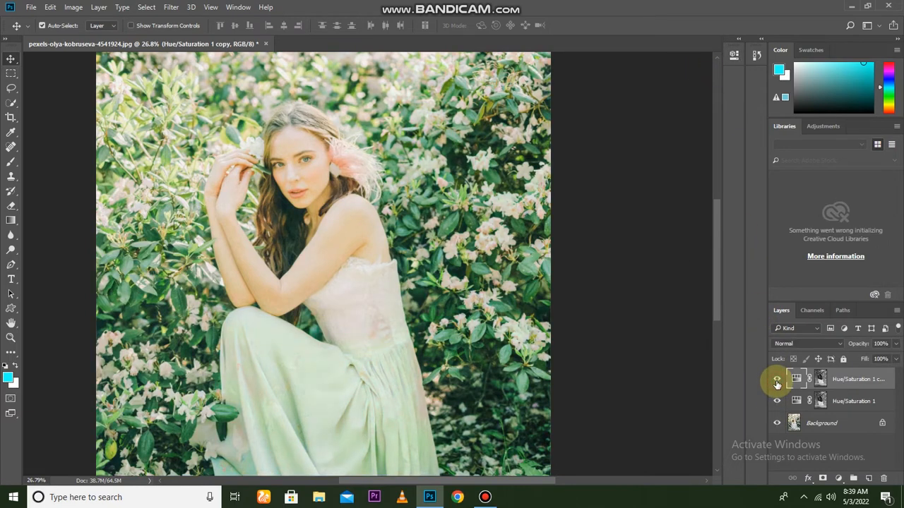
scroll(451, 268, down, 2)
scroll(451, 268, down, 1)
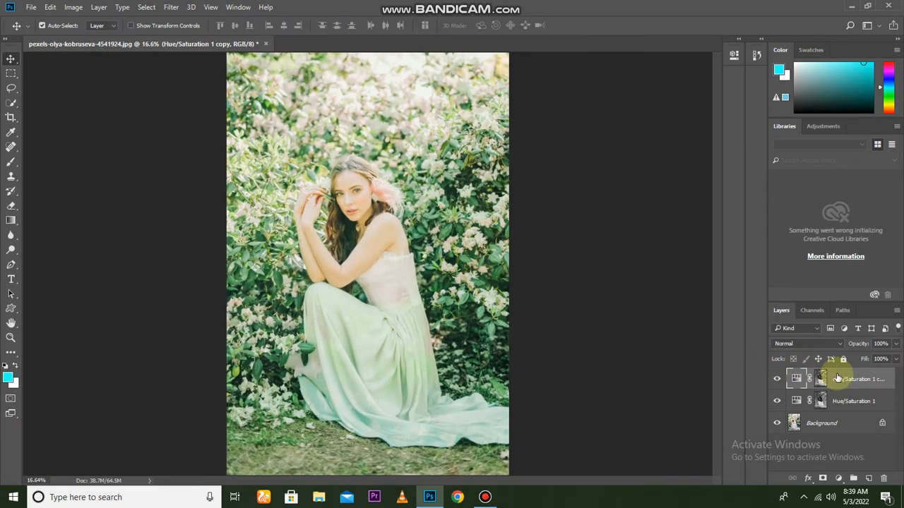
Step: Duplicate the colorized Hue/Saturation layer, invert the duplicate's mask and reset its adjustments to their defaults
key(ctrl+j)
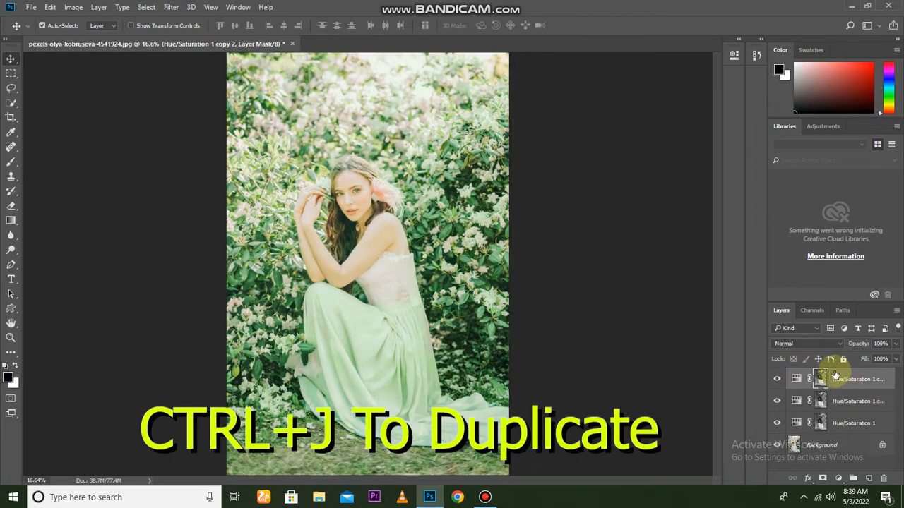
click(817, 382)
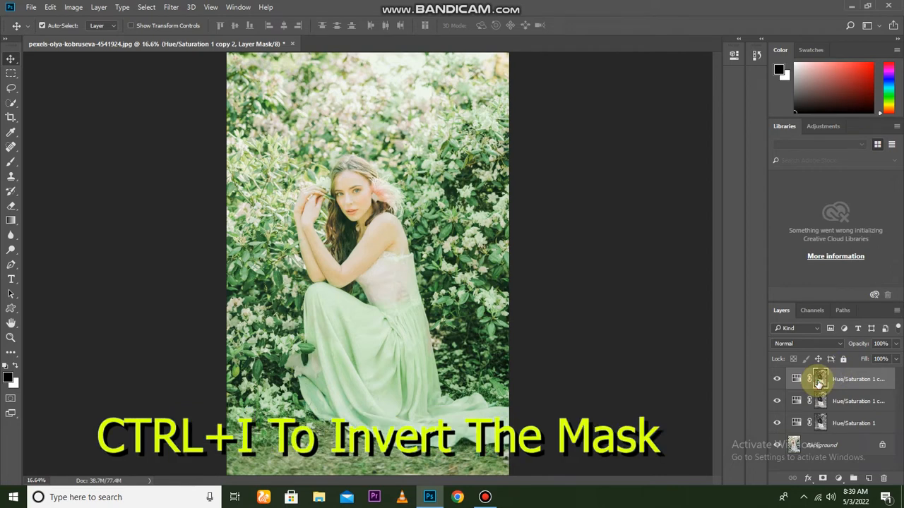
key(ctrl+i)
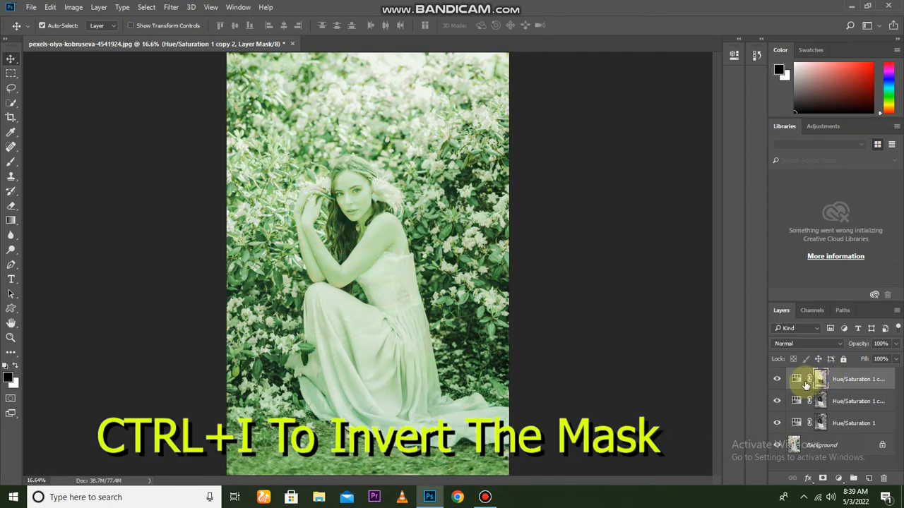
double_click(795, 379)
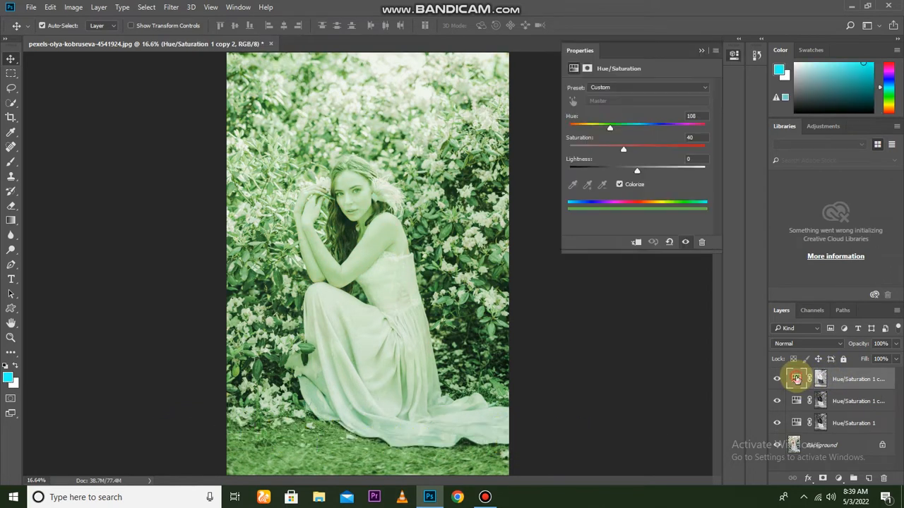
click(669, 241)
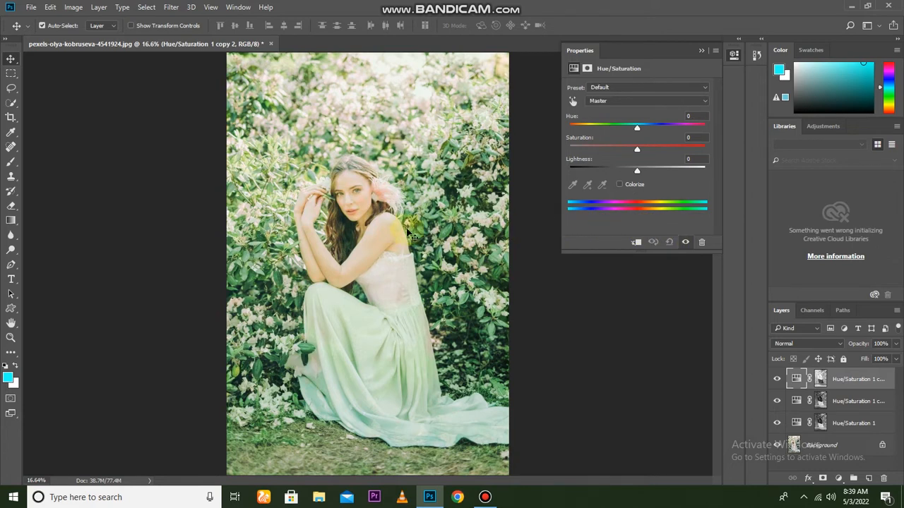
Step: Raise the saturation slightly on the topmost Hue/Saturation layer with the inverted mask
scroll(384, 225, up, 2)
scroll(383, 220, up, 3)
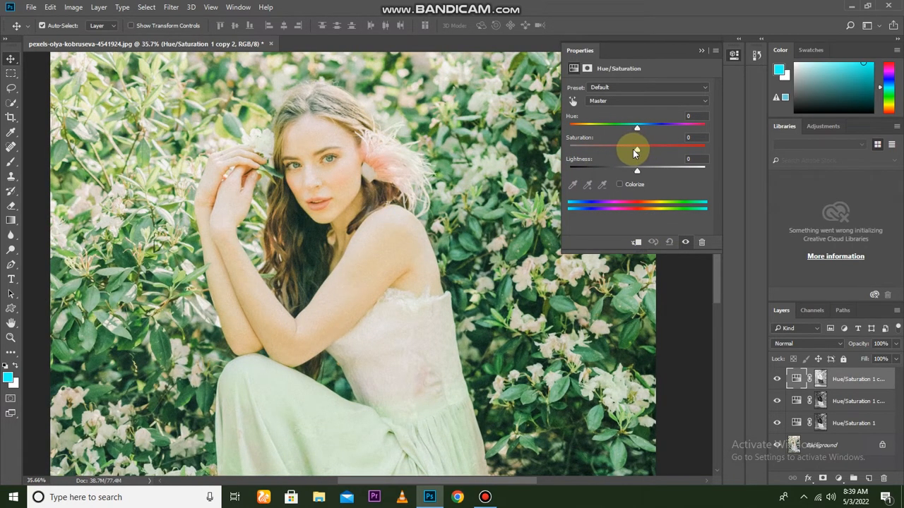
mouse_move(631, 147)
mouse_down()
mouse_move(619, 159)
mouse_move(665, 156)
mouse_move(646, 155)
mouse_up()
click(699, 52)
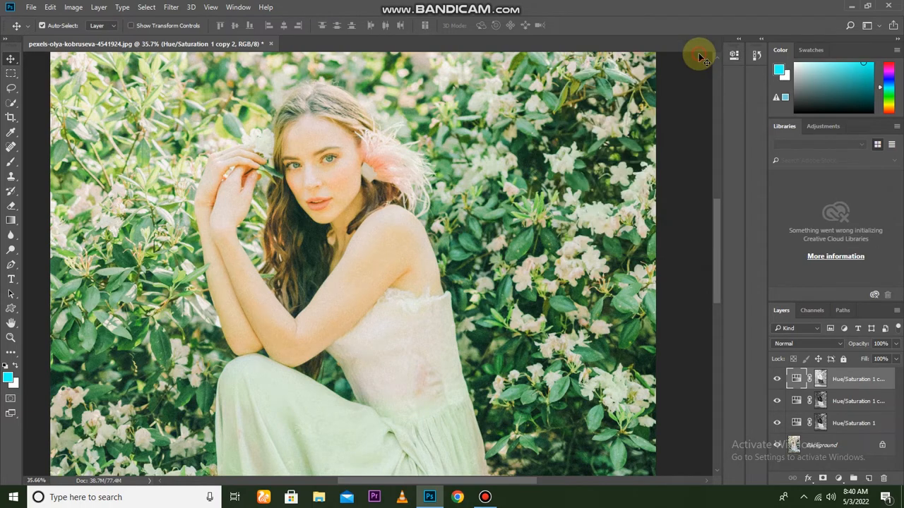
key(ctrl+0)
scroll(450, 221, down, 3)
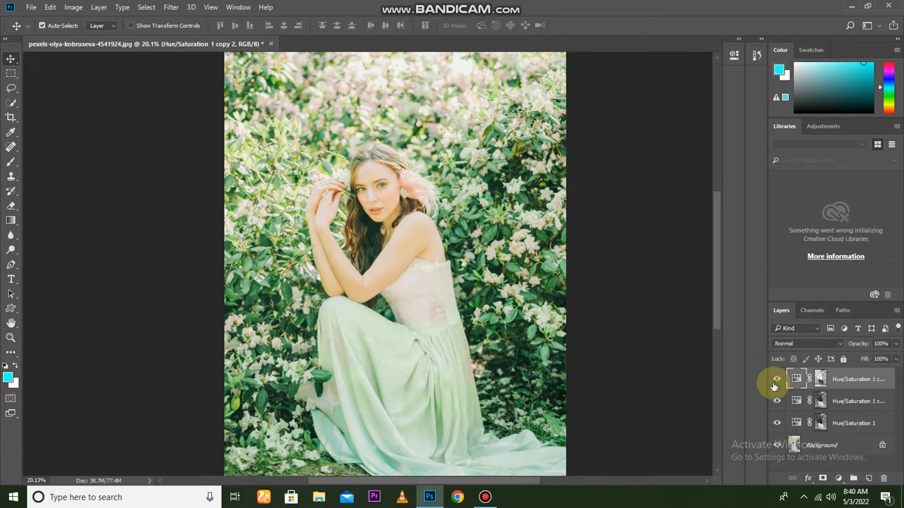
Step: Add a Levels adjustment layer with the input black point at 19 and the white point at 246
click(838, 479)
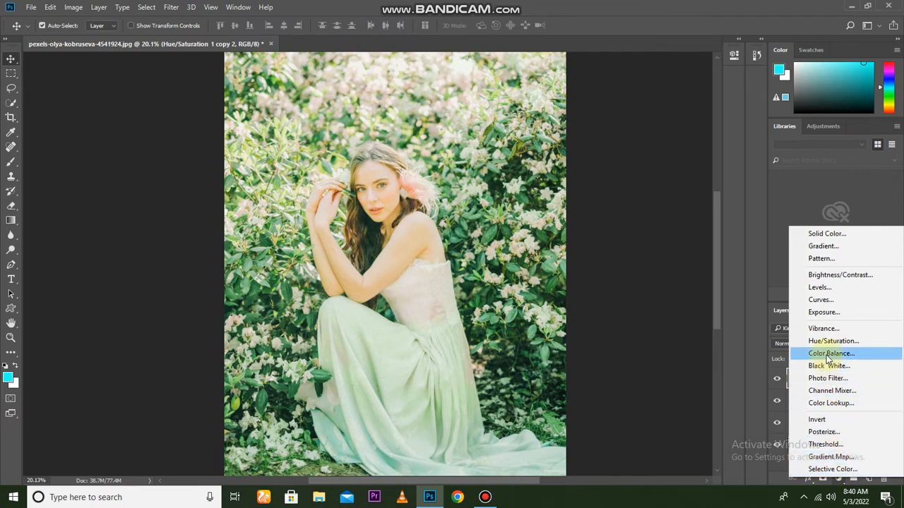
click(831, 288)
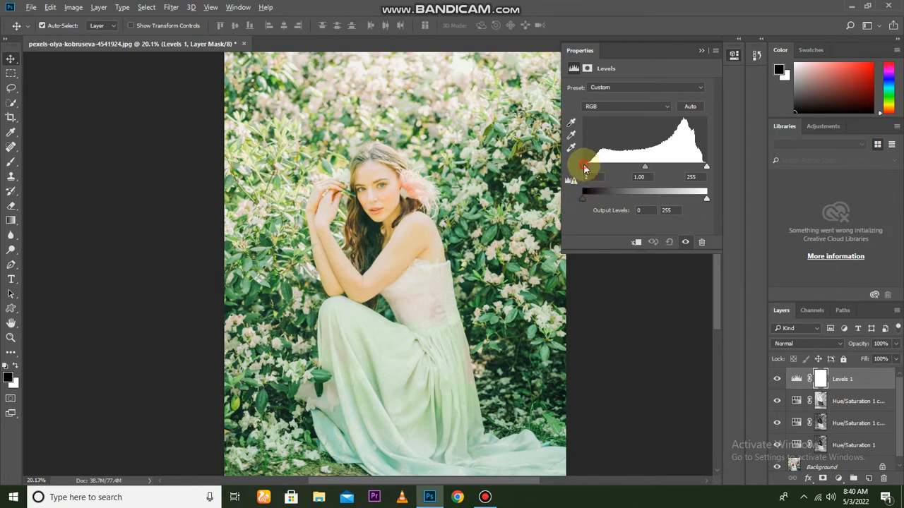
alt+click(584, 168)
drag(585, 168, 591, 175)
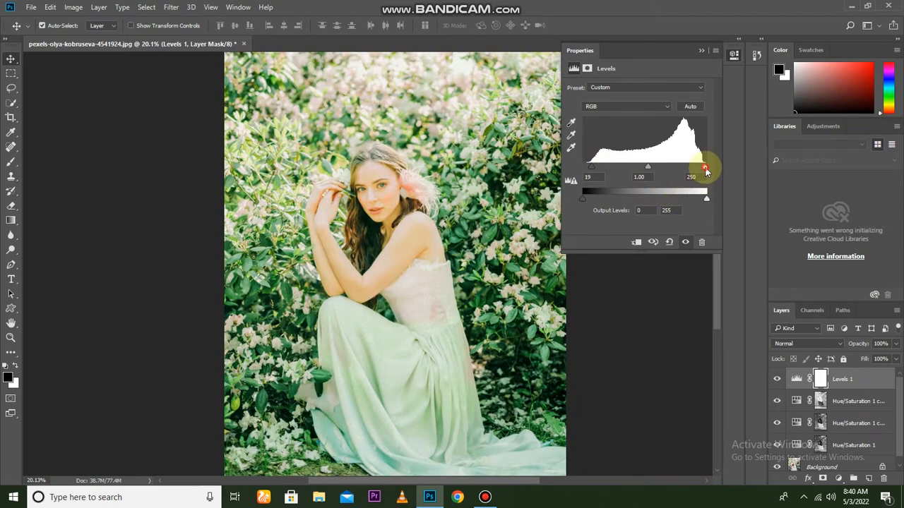
drag(705, 170, 702, 168)
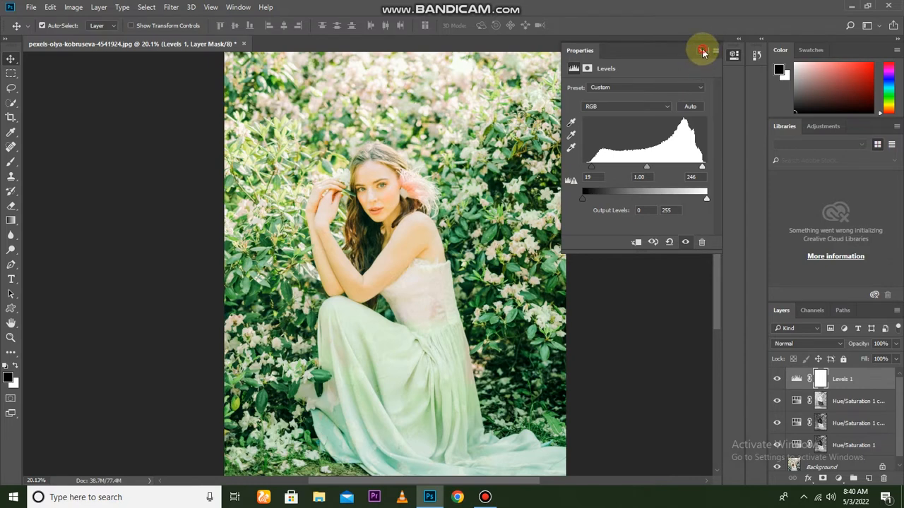
click(702, 51)
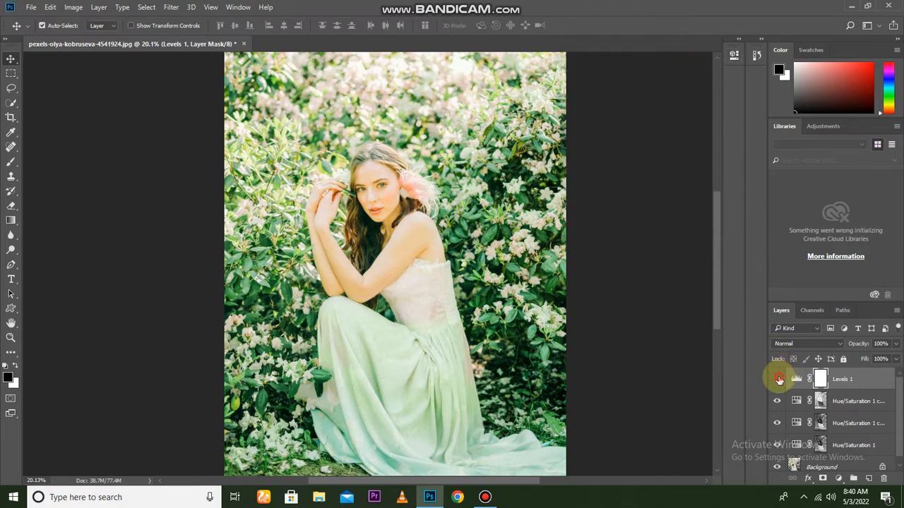
Step: Compare the photo with the Levels layer hidden and shown, close up and zoomed out
click(777, 379)
click(777, 380)
scroll(425, 208, up, 1)
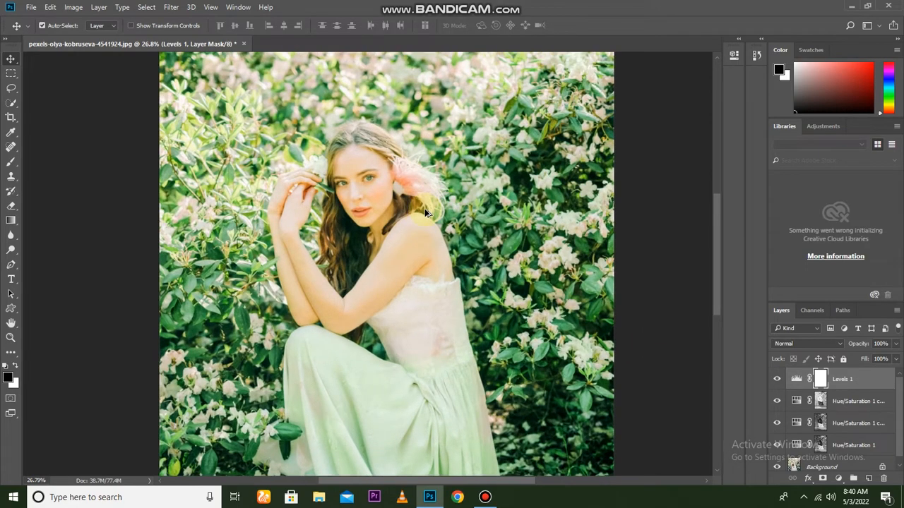
scroll(424, 208, down, 1)
scroll(425, 212, down, 2)
scroll(424, 212, up, 1)
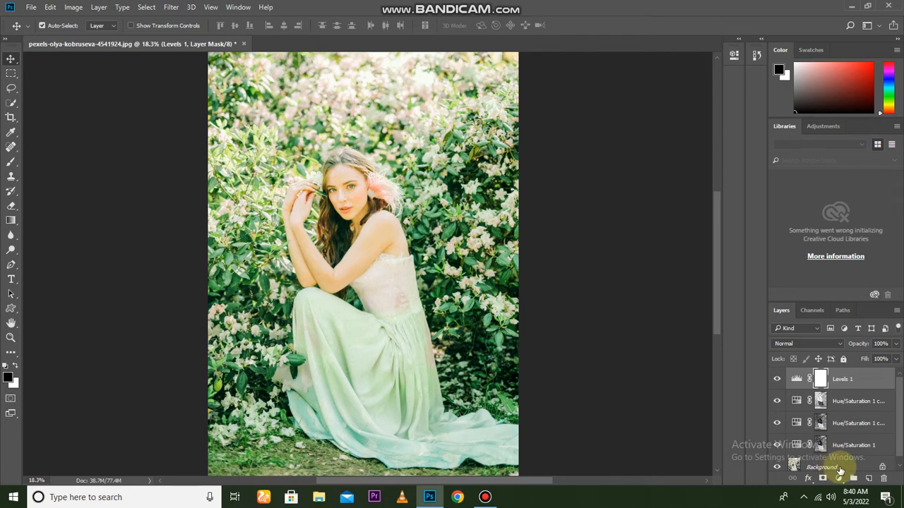
Step: Add a Curves adjustment layer and pull the middle of the RGB curve down to darken the photo
click(837, 478)
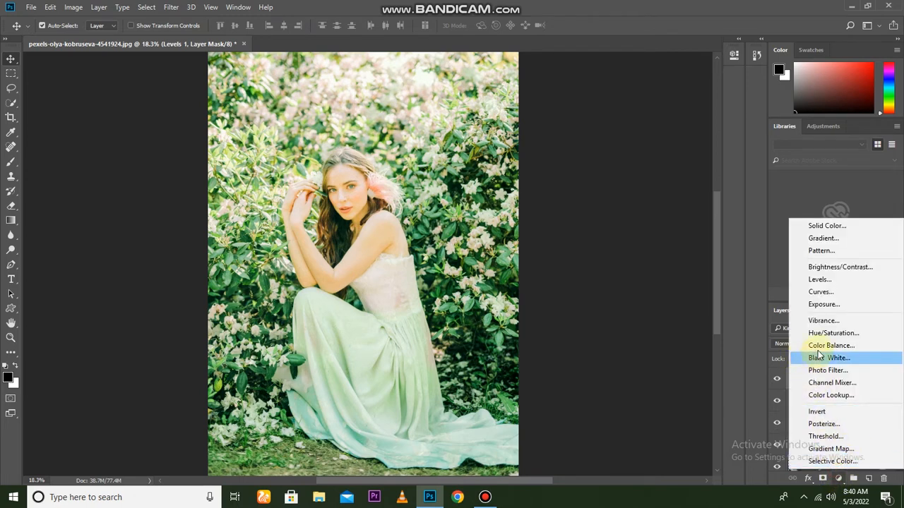
click(836, 293)
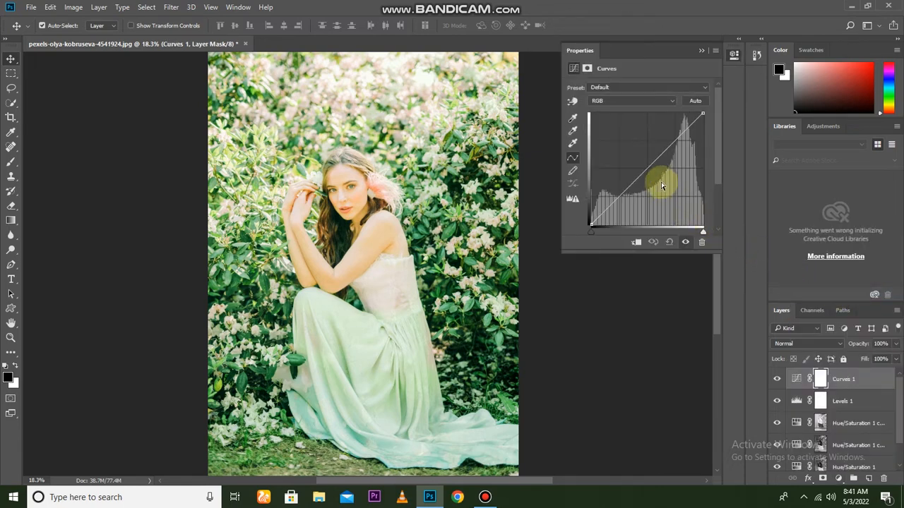
drag(648, 169, 655, 185)
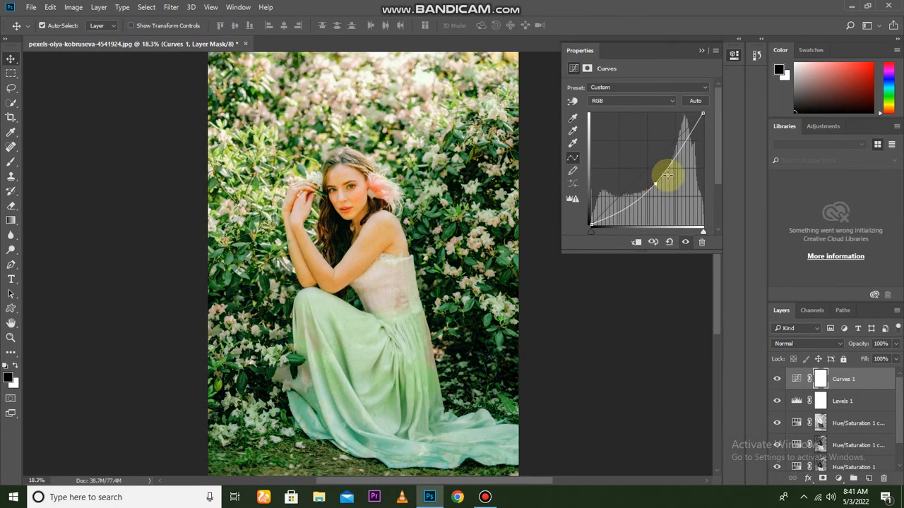
click(700, 52)
scroll(497, 214, down, 4)
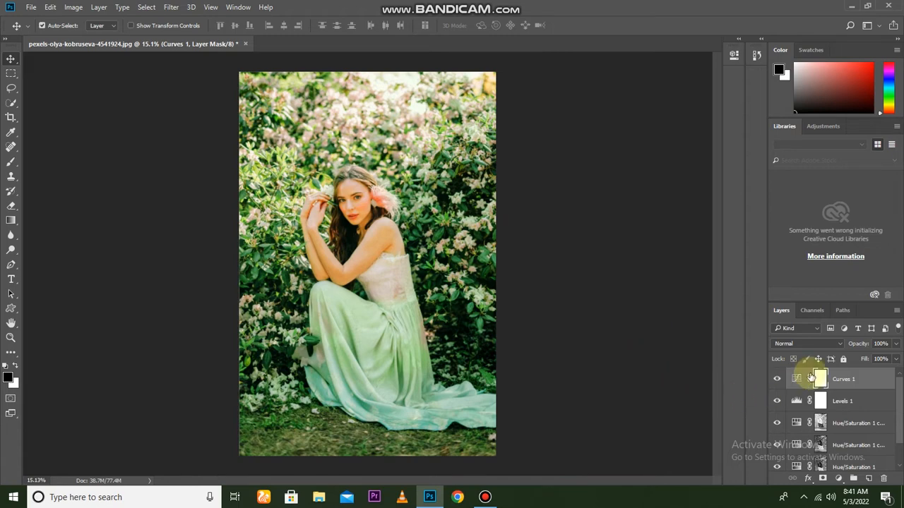
Step: Invert the Curves mask and draw a black-to-white linear gradient on it from the skirt down past the photo's lower edge
key(ctrl+i)
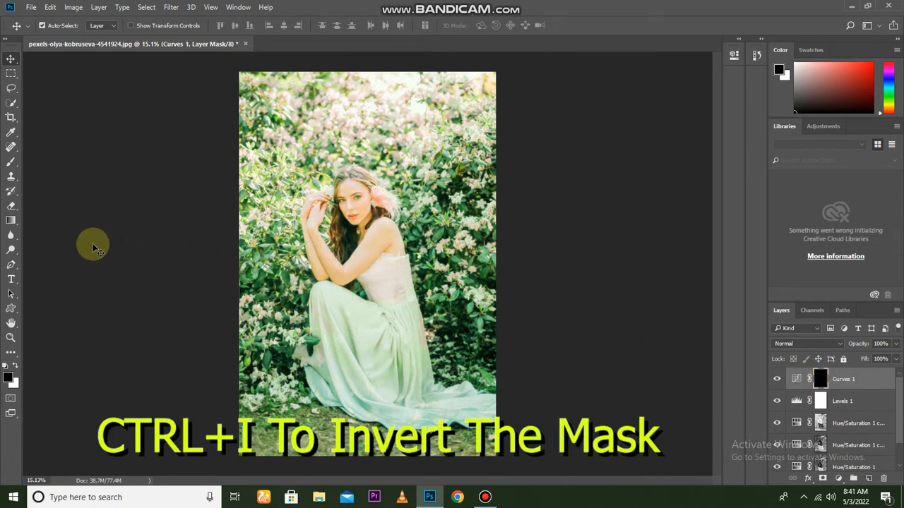
click(11, 221)
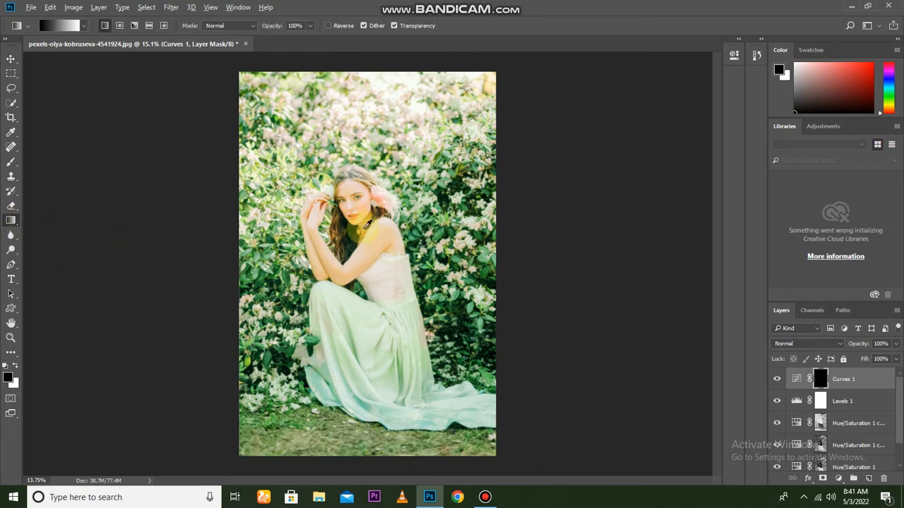
scroll(367, 224, down, 1)
drag(350, 318, 366, 436)
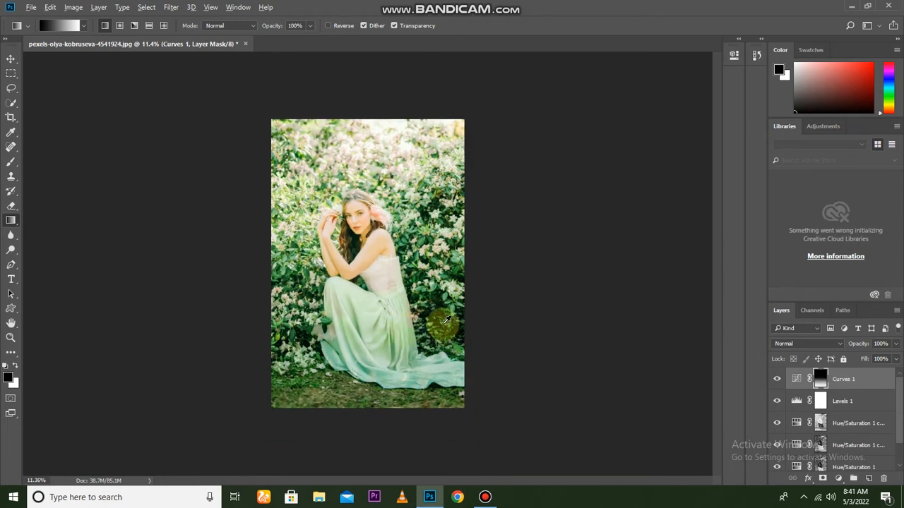
scroll(434, 327, down, 1)
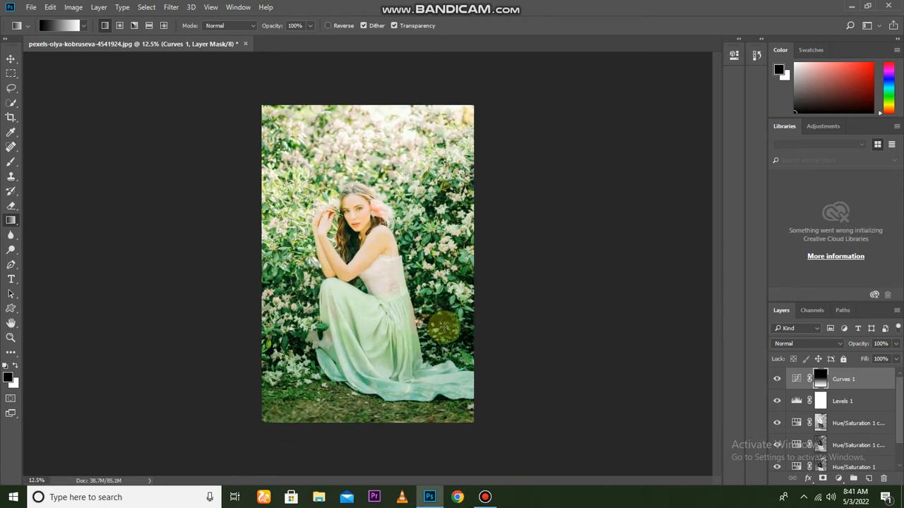
Step: Compare the photo with the gradient-masked Curves layer hidden and shown at two zoom levels
click(776, 379)
click(776, 379)
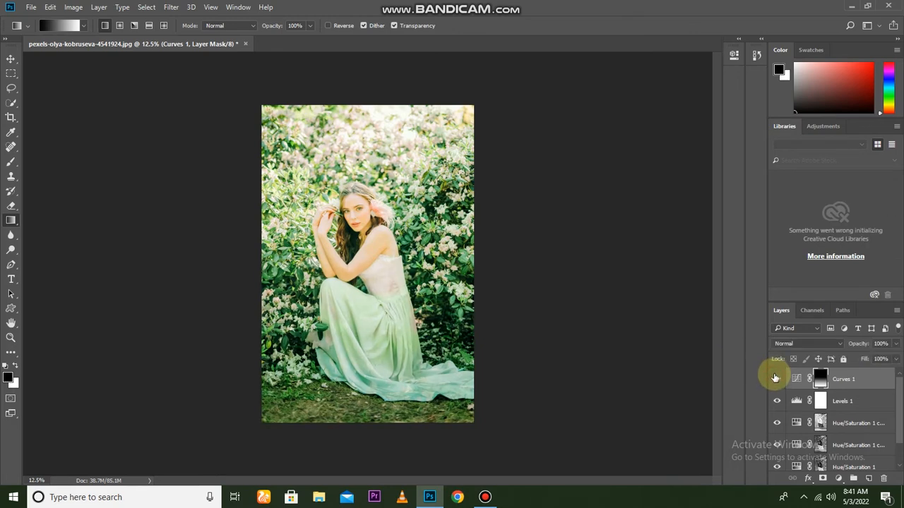
scroll(407, 321, up, 4)
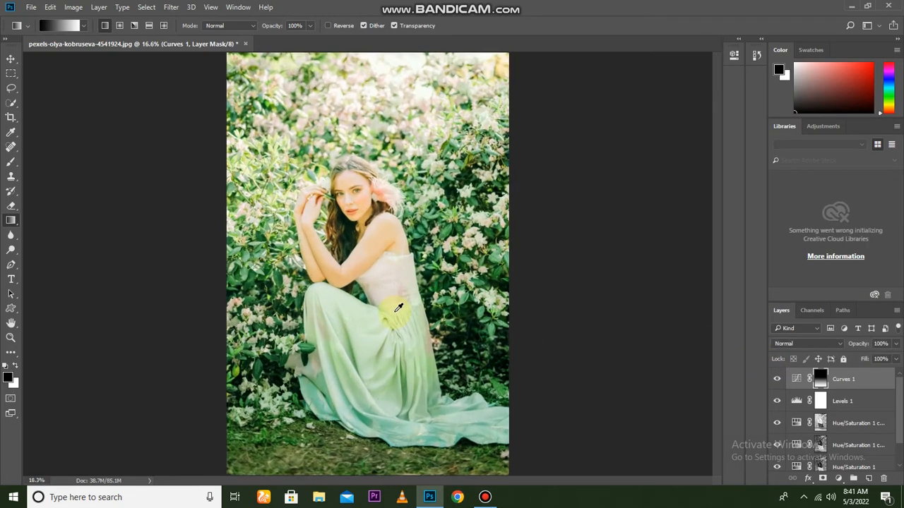
click(776, 381)
click(776, 381)
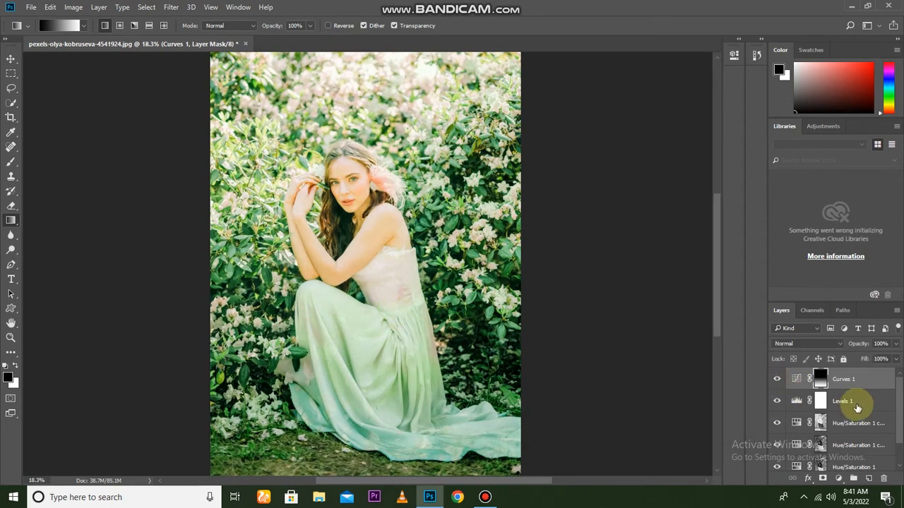
Step: Group all the adjustment layers above the Background, from Curves 1 down to Hue/Saturation 1
scroll(857, 398, down, 1)
shift+click(855, 438)
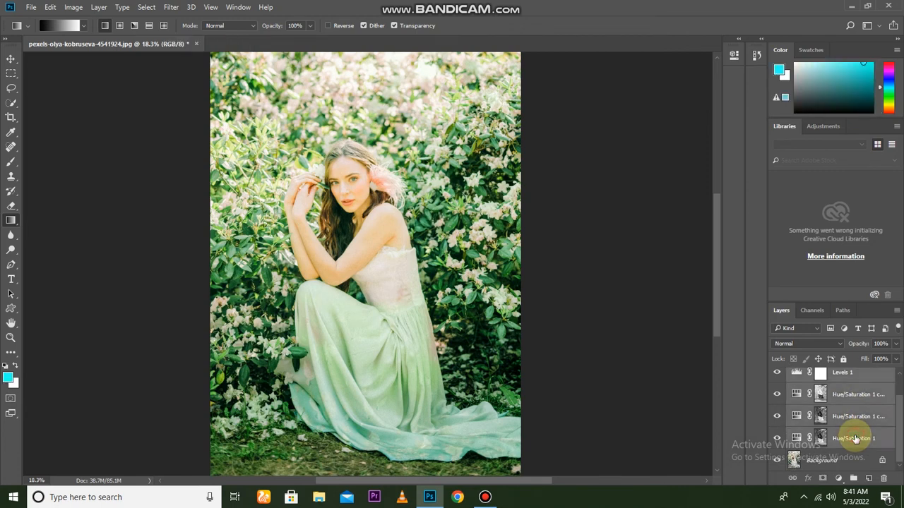
key(ctrl+g)
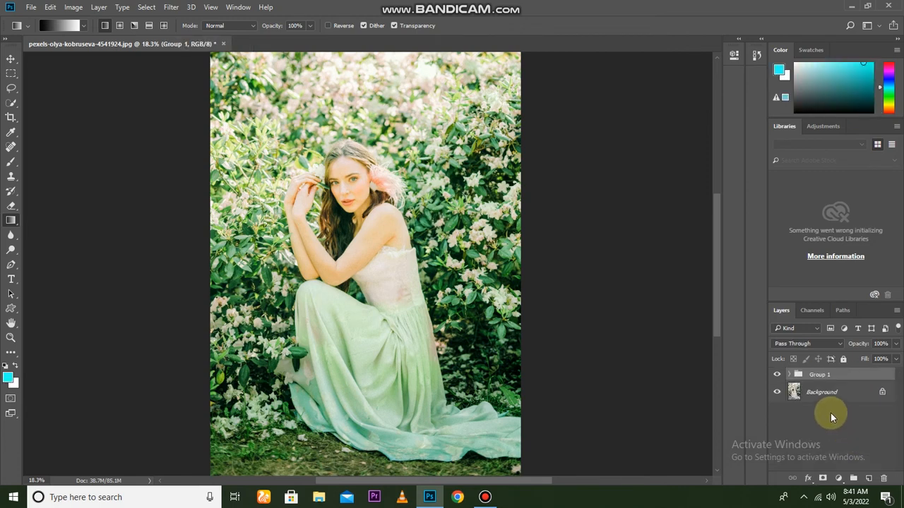
Step: Compare the photo with the adjustment group hidden and shown, and examine the final edit close up and in full
click(776, 374)
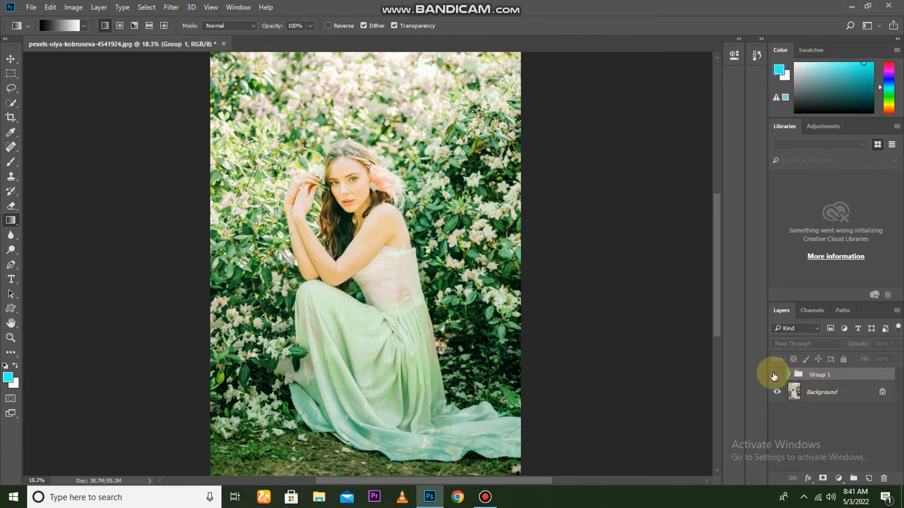
click(776, 374)
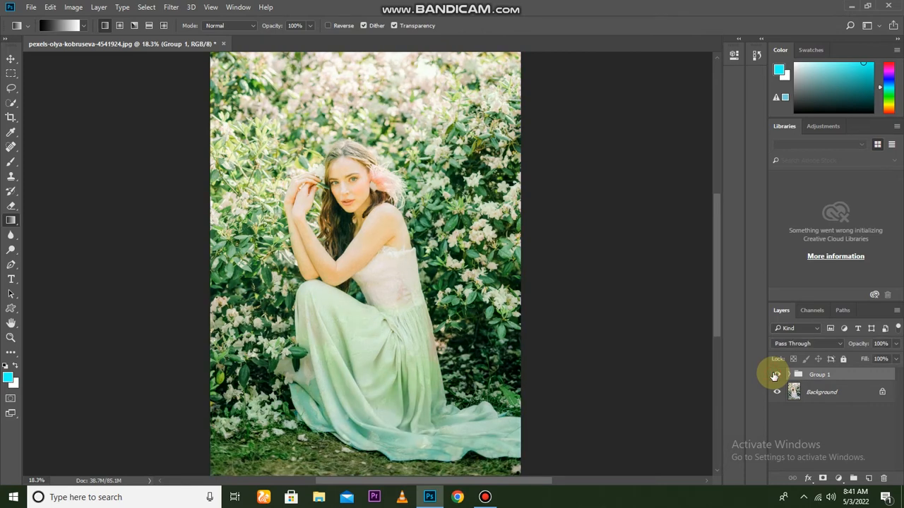
click(775, 375)
click(776, 374)
key(v)
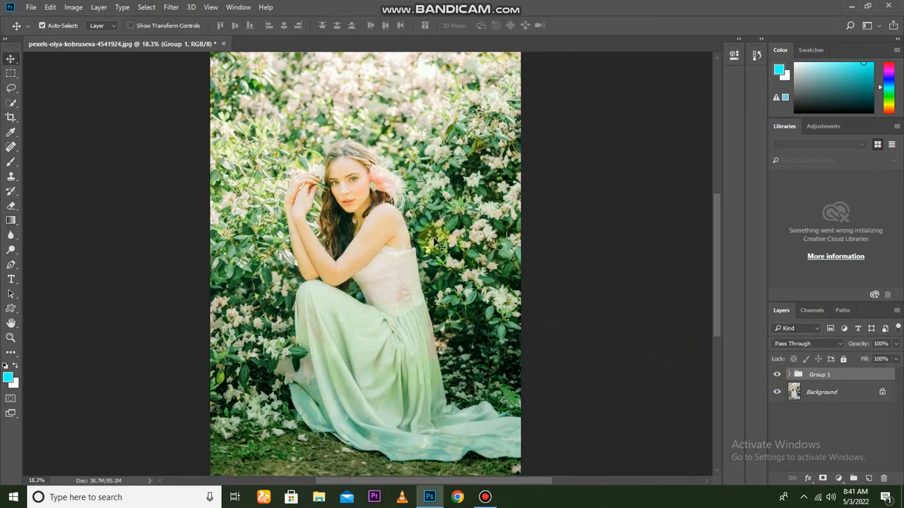
scroll(434, 241, down, 1)
scroll(395, 226, up, 5)
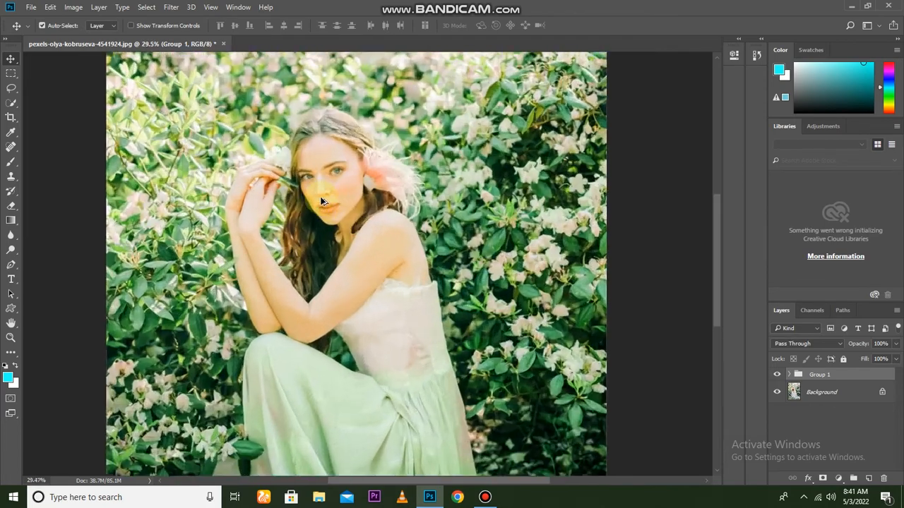
scroll(321, 195, down, 3)
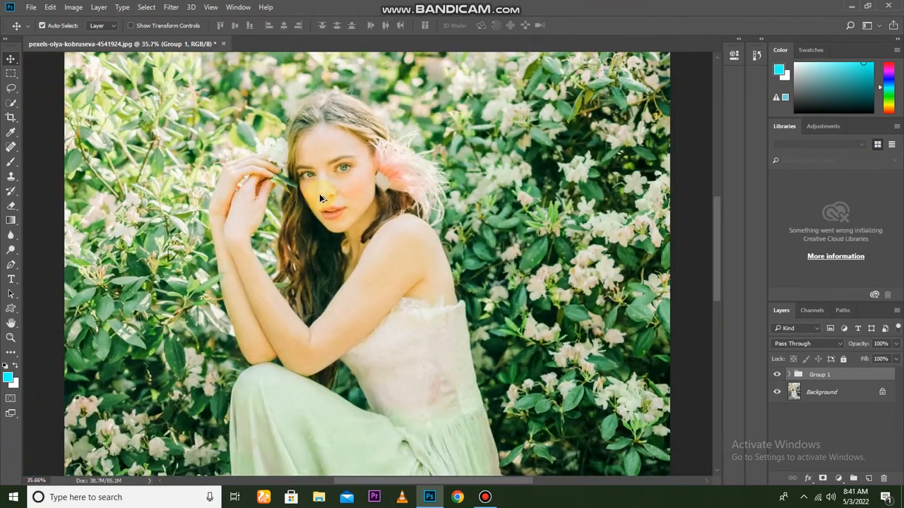
scroll(319, 193, down, 2)
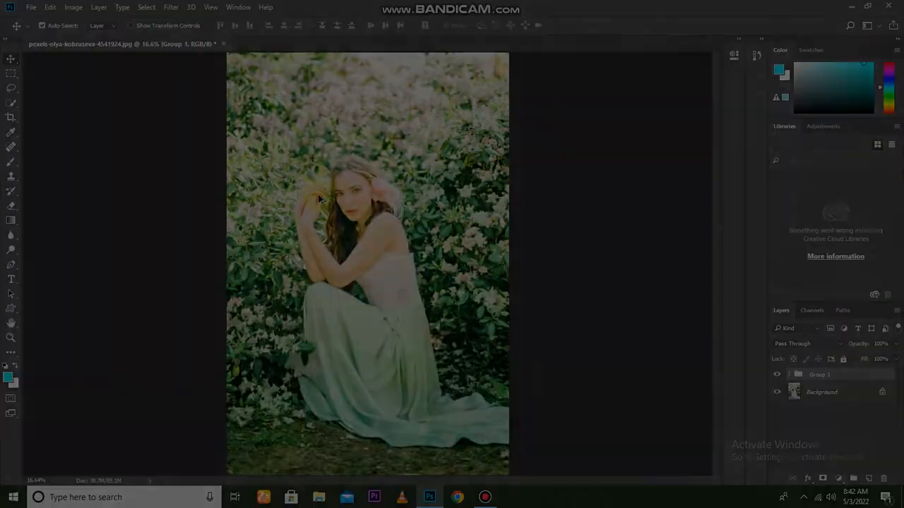